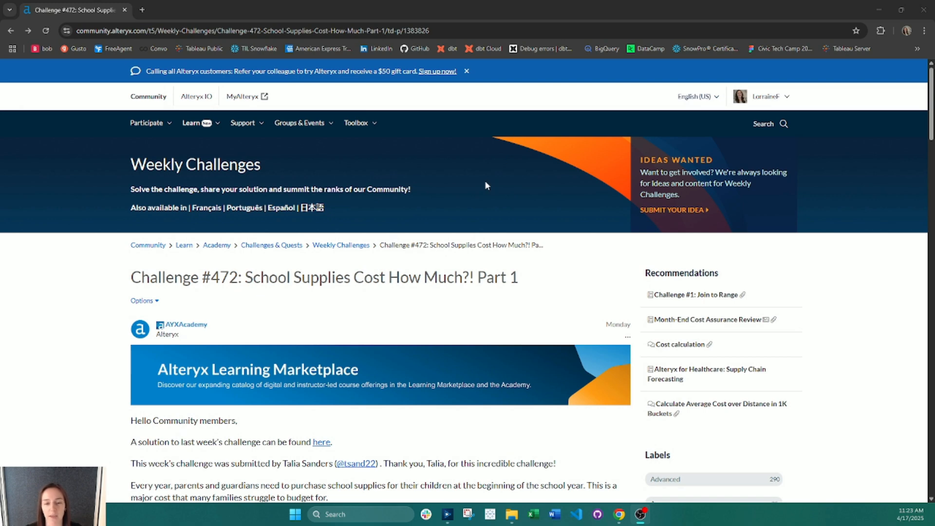
# Read the Challenge #472 brief, and switch to Alteryx Designer to look over the start file's two input datasets.
pyautogui.scroll(-3, 387, 213)
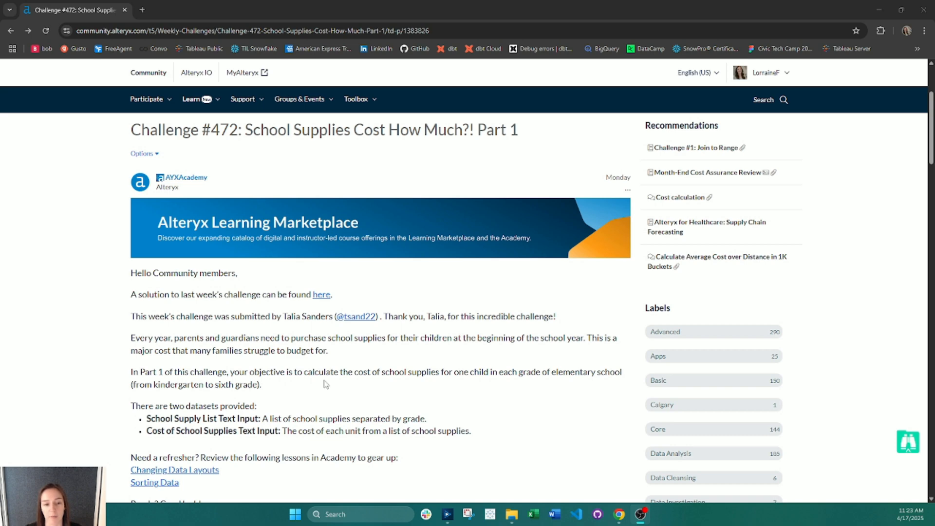
pyautogui.scroll(-2, 326, 385)
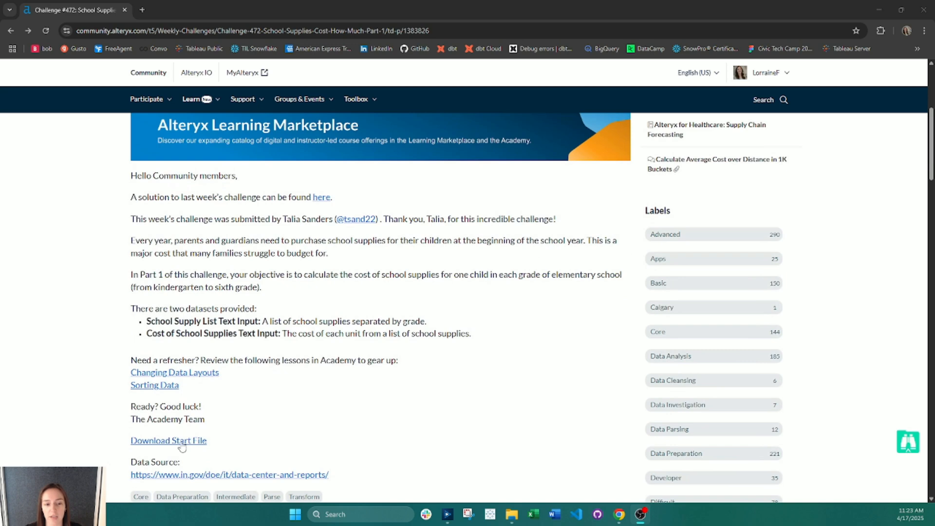
pyautogui.click(447, 514)
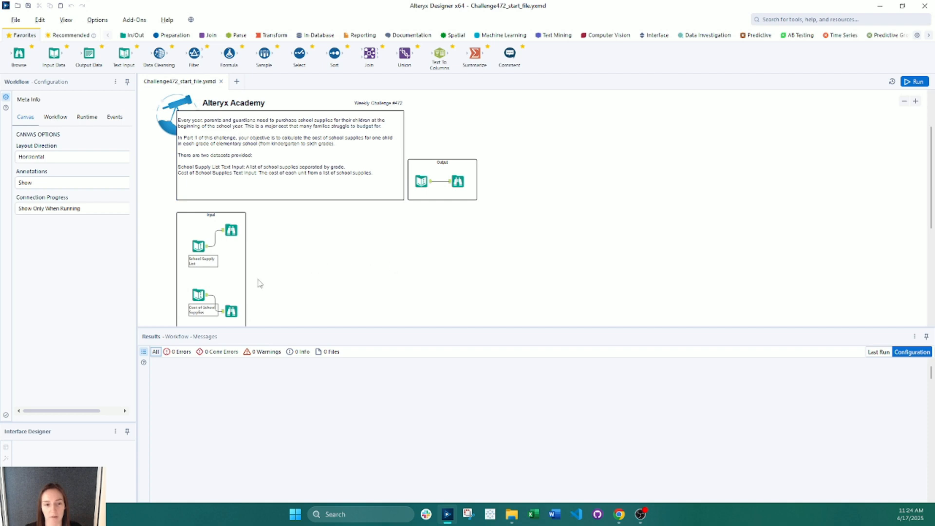
pyautogui.scroll(4, 203, 271)
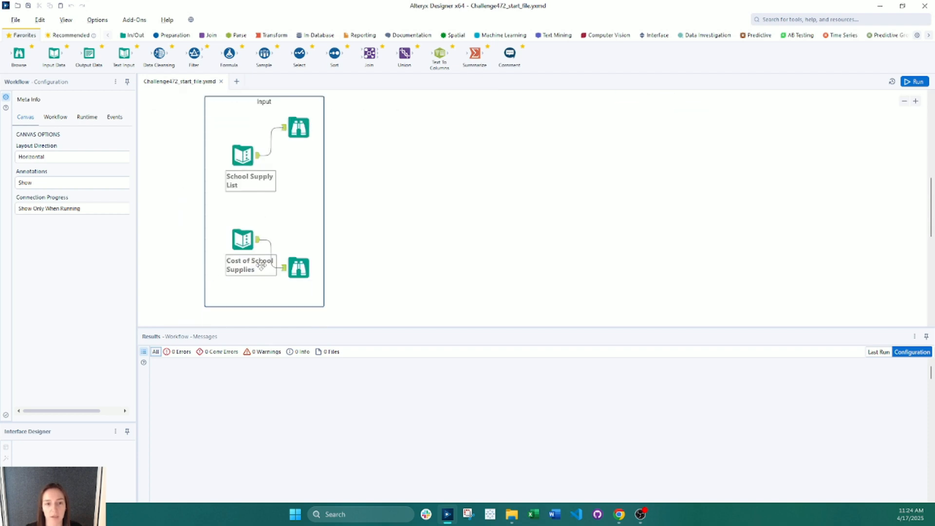
pyautogui.scroll(1, 263, 267)
pyautogui.scroll(-1, 458, 251)
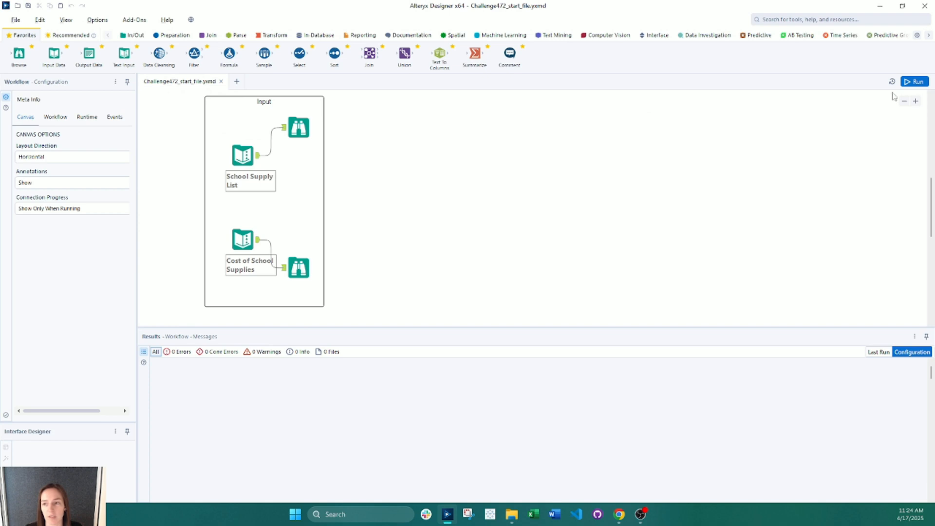
# Run the workflow and examine the School Supply List and Cost of School Supplies data in their Browse tools.
pyautogui.click(913, 82)
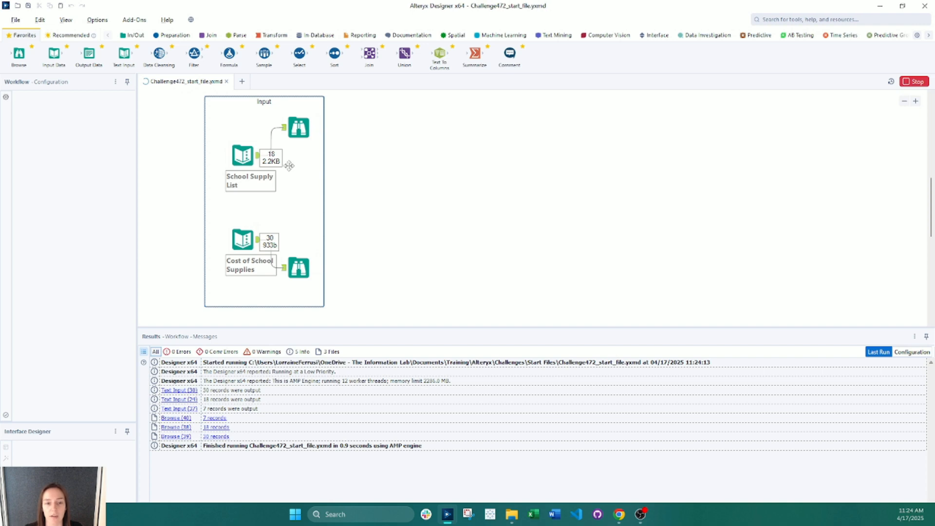
pyautogui.click(298, 129)
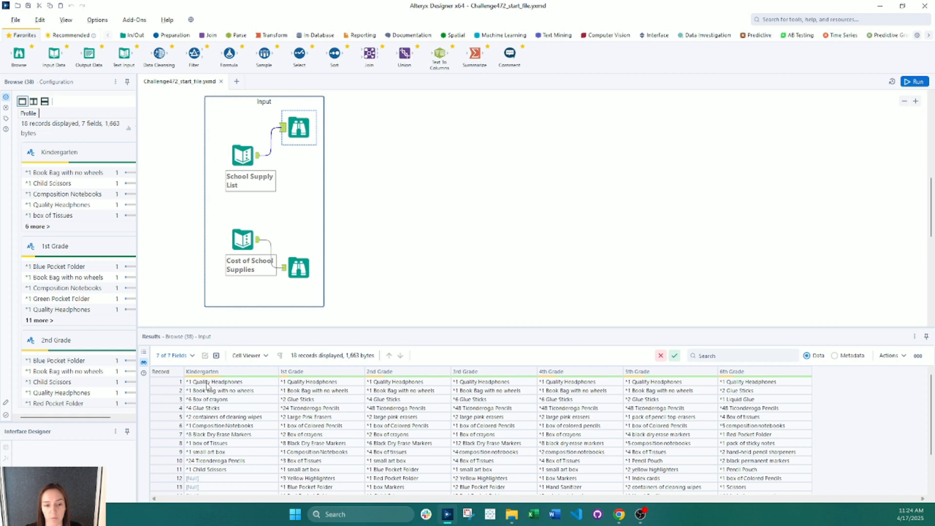
pyautogui.click(298, 273)
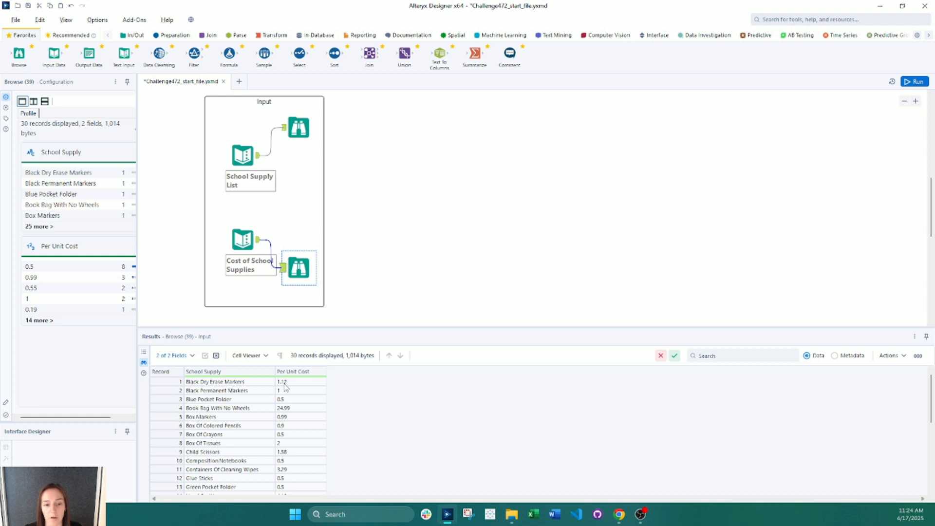
pyautogui.click(298, 130)
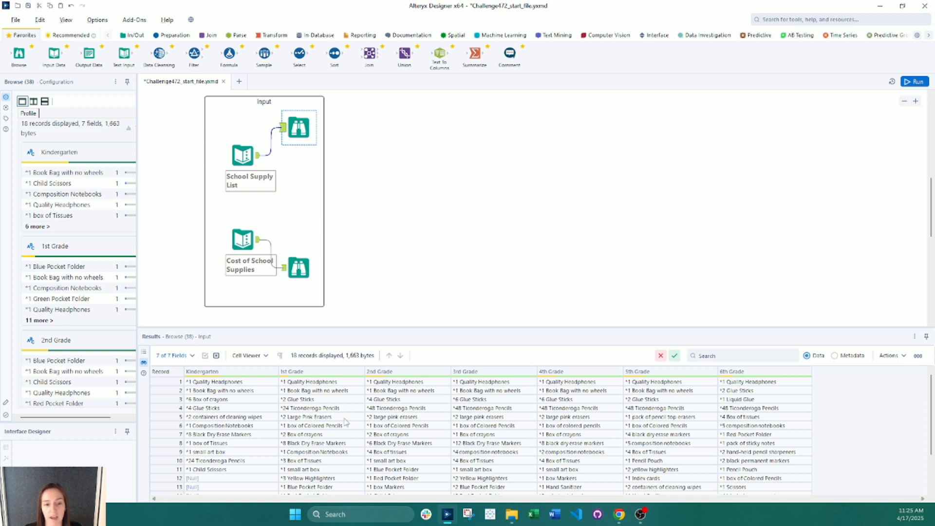
pyautogui.moveTo(267, 379)
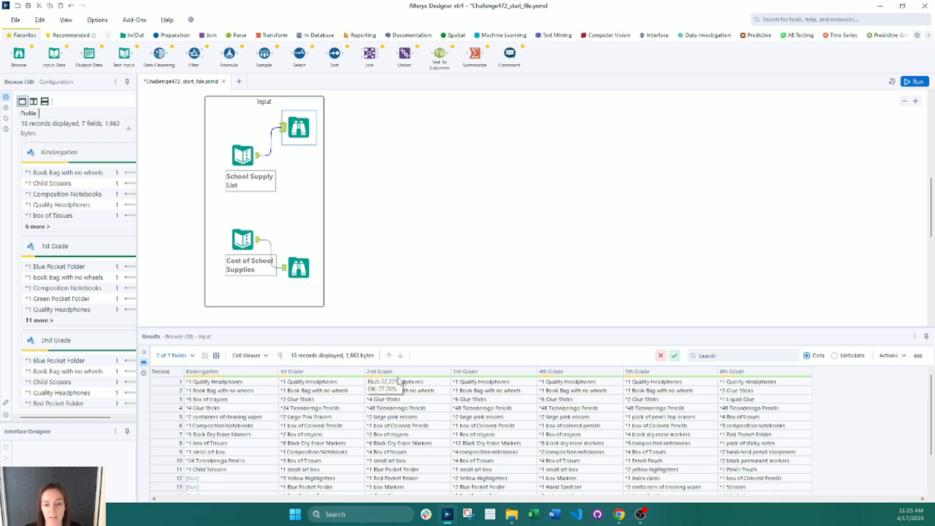
pyautogui.moveTo(476, 379)
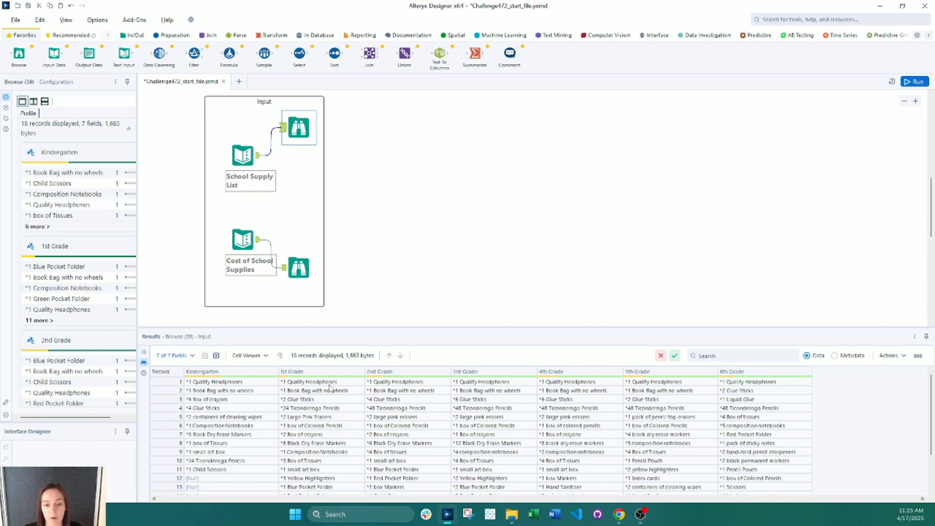
pyautogui.moveTo(225, 374)
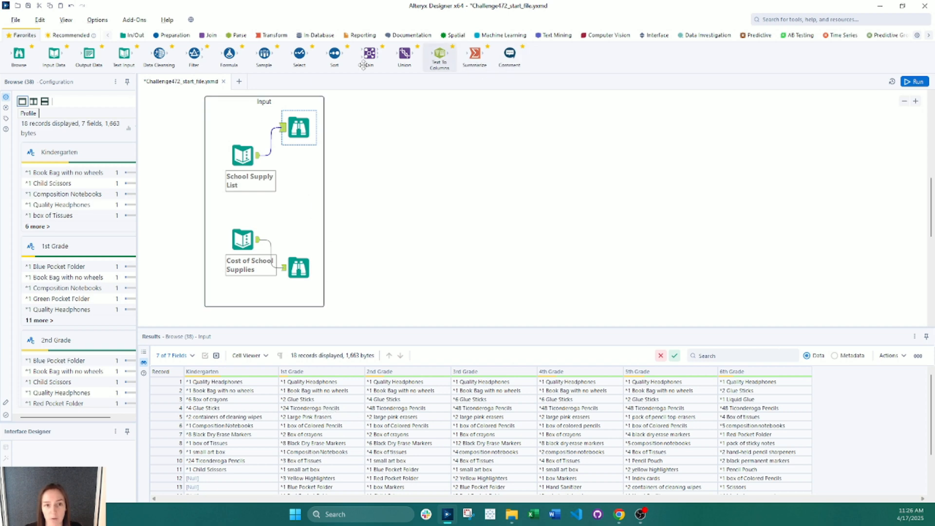
# Add a Transpose tool connected to the School Supply List input and widen its configuration pane.
pyautogui.click(266, 38)
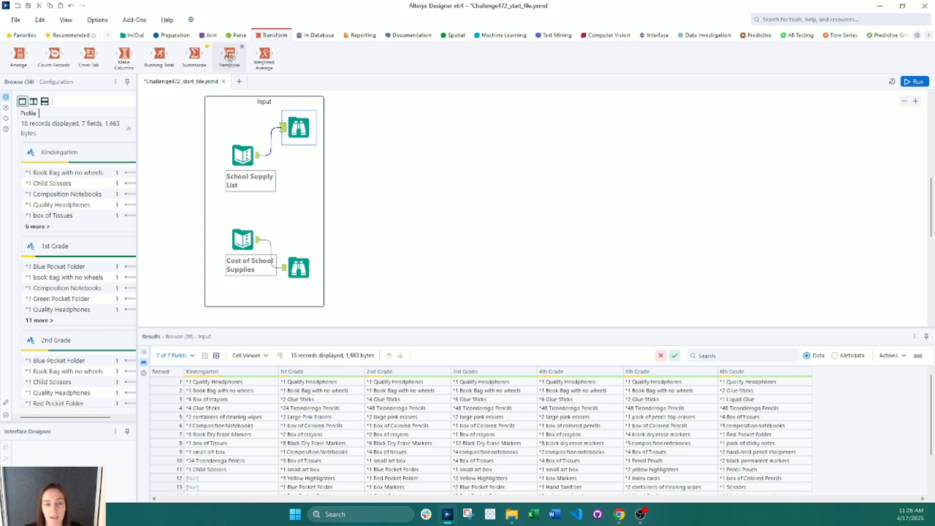
pyautogui.moveTo(229, 56); pyautogui.dragTo(232, 59)
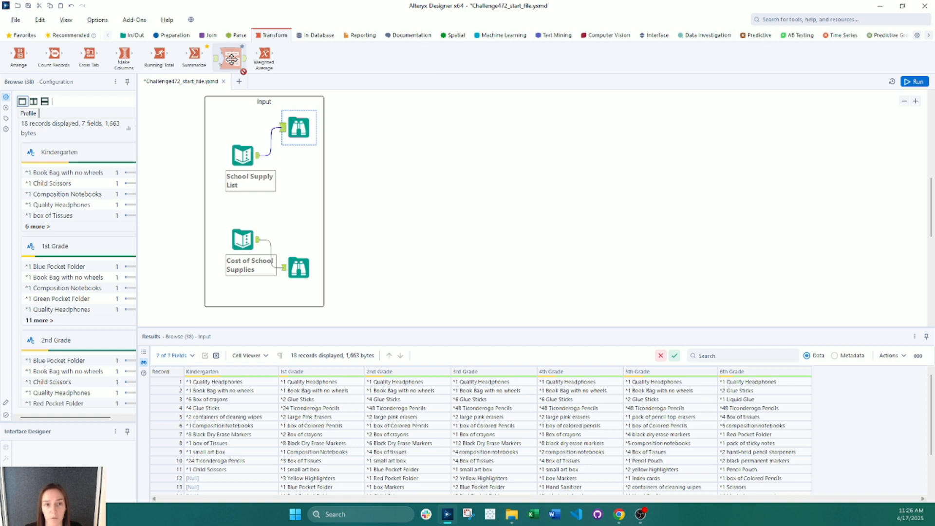
pyautogui.moveTo(232, 59); pyautogui.dragTo(371, 161)
pyautogui.moveTo(259, 155); pyautogui.dragTo(354, 156)
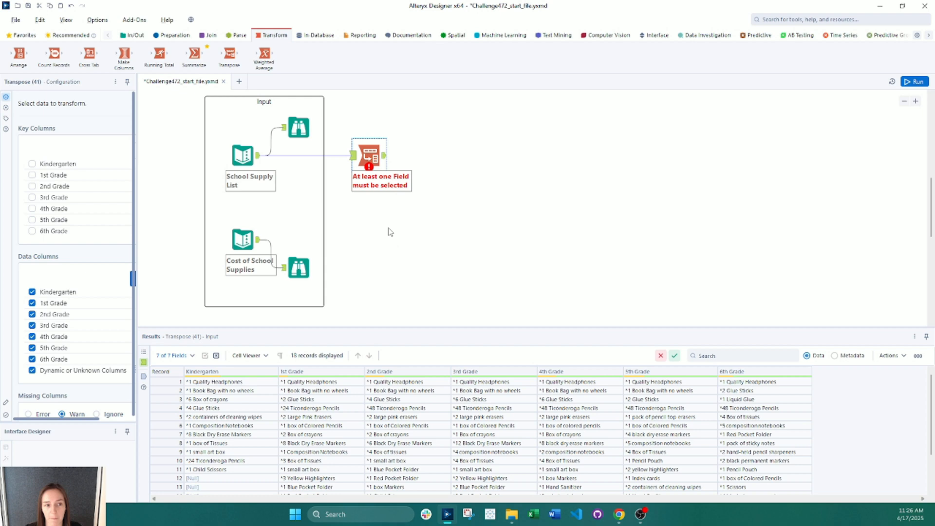
pyautogui.moveTo(152, 179); pyautogui.dragTo(184, 187)
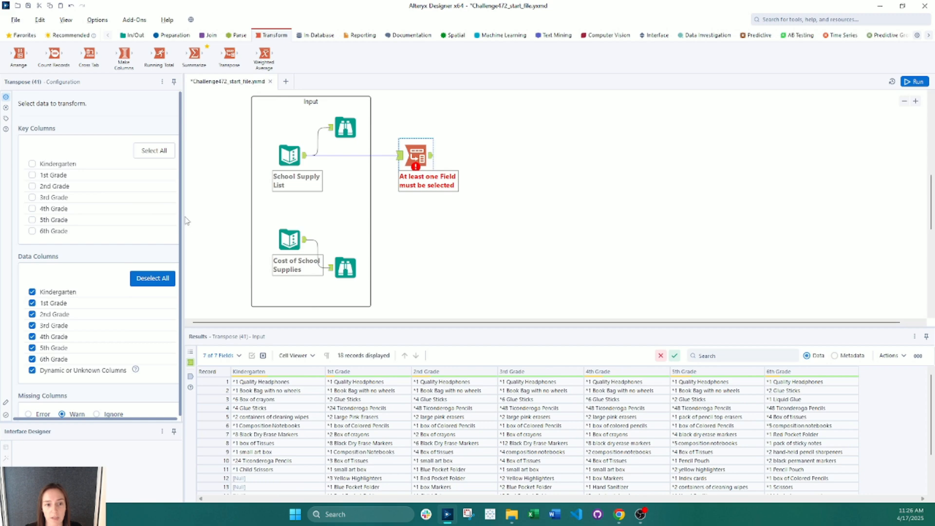
pyautogui.moveTo(186, 222); pyautogui.dragTo(192, 228)
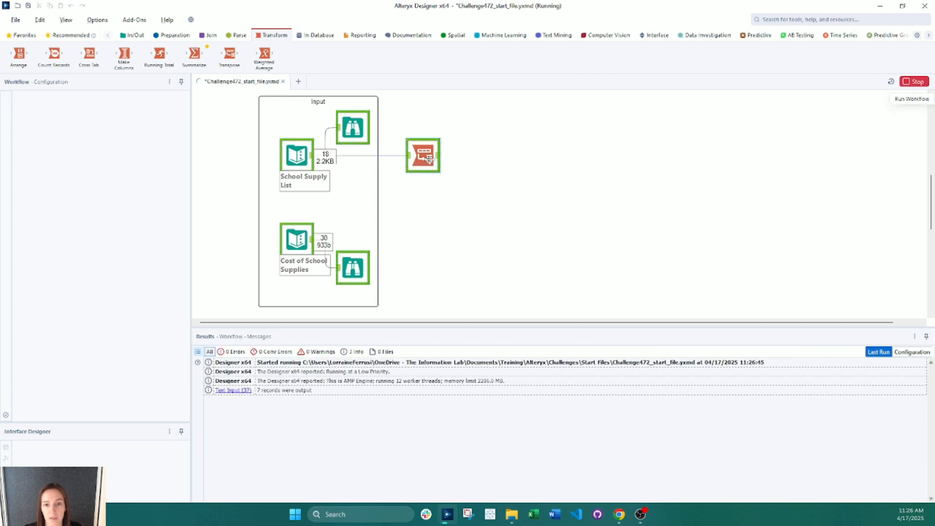
# Run the workflow and examine the Transpose tool's output records.
pyautogui.click(434, 160)
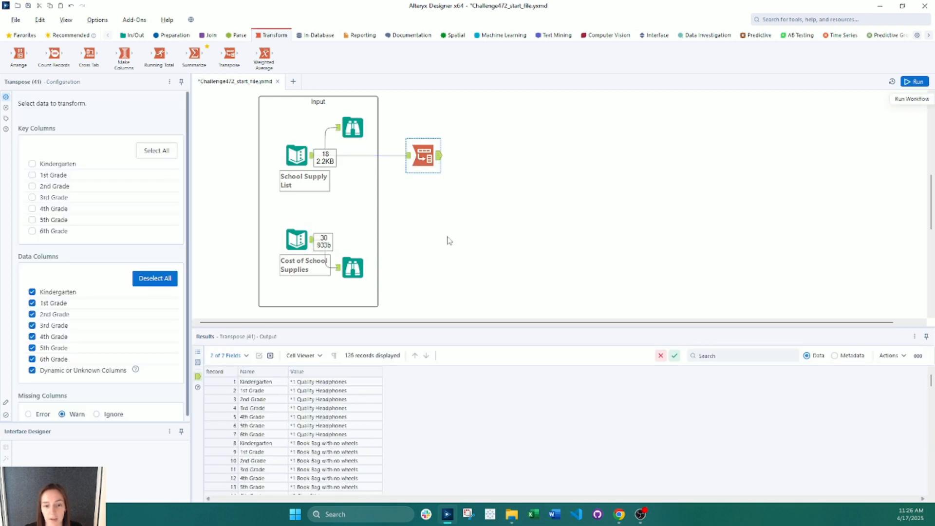
pyautogui.scroll(-3, 281, 414)
pyautogui.scroll(1, 280, 414)
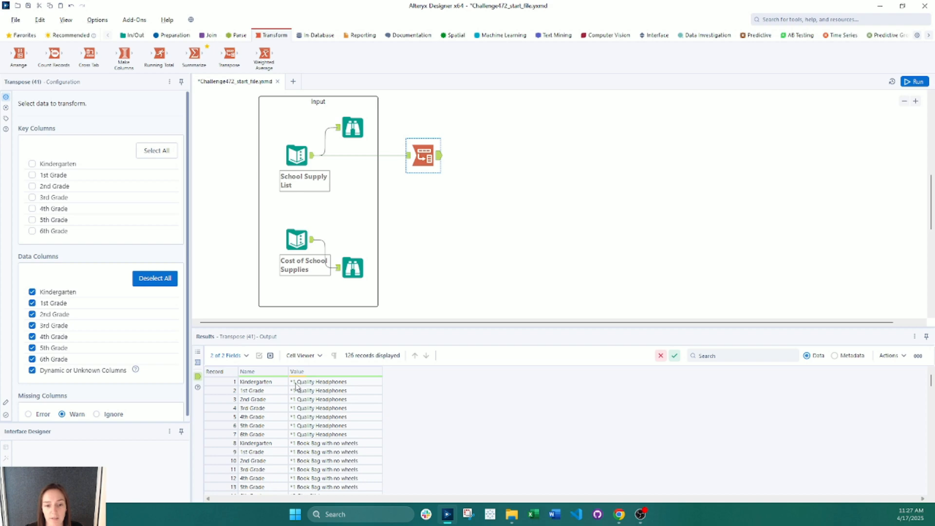
# Add a RegEx tool after the Transpose tool, with Value as the column to parse and Parse as the output method.
pyautogui.click(238, 35)
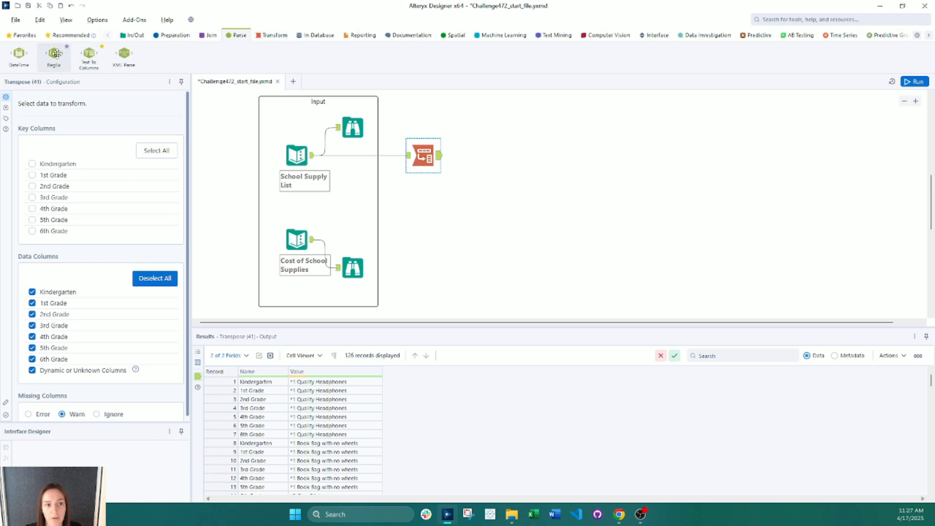
pyautogui.moveTo(54, 52); pyautogui.dragTo(485, 156)
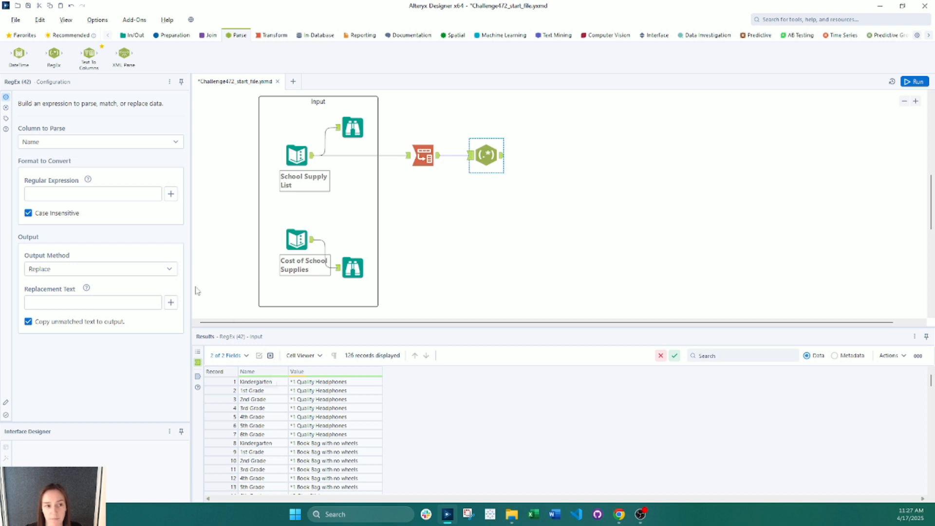
pyautogui.click(34, 145)
pyautogui.click(36, 174)
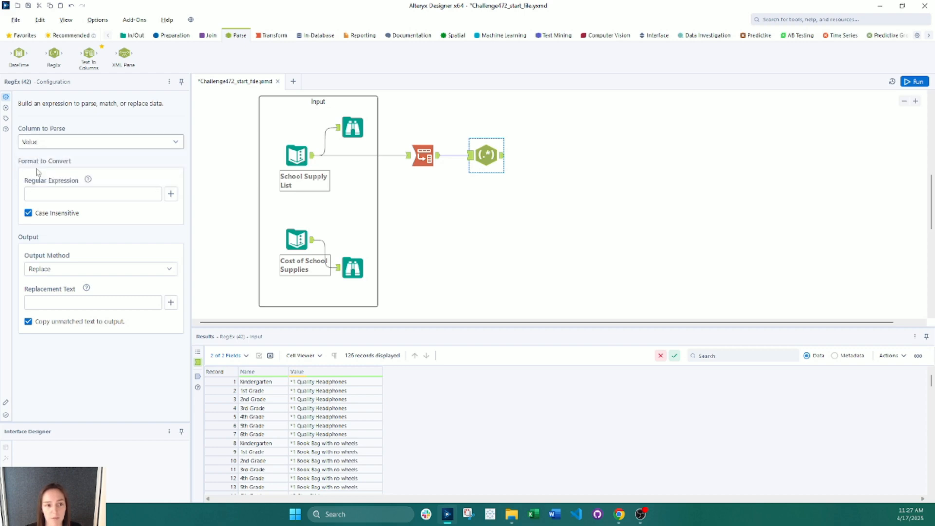
pyautogui.click(46, 274)
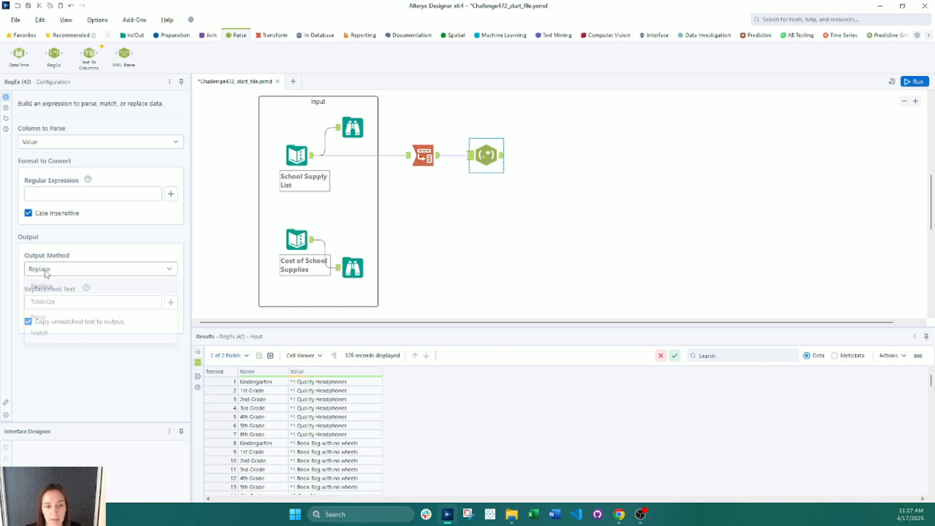
pyautogui.click(46, 314)
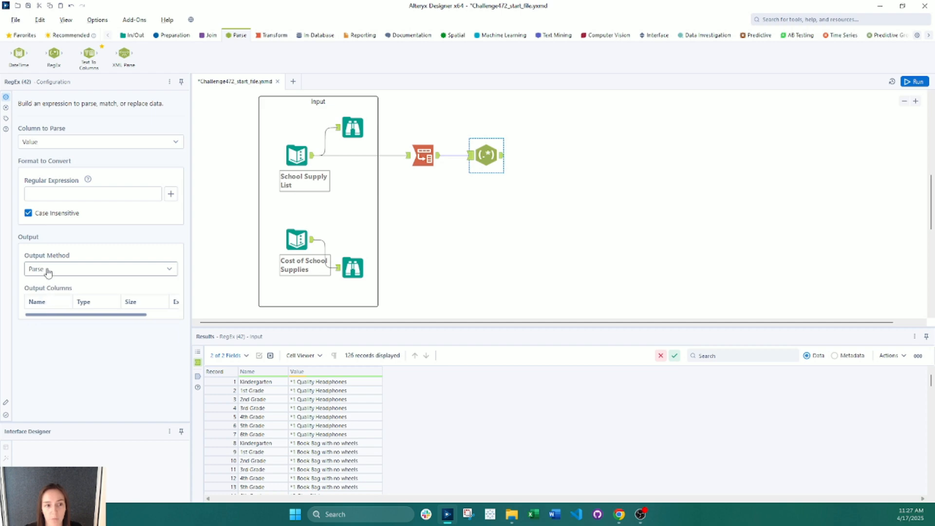
# Enter the regular expression (\d+) in the RegEx tool to capture the number in each value.
pyautogui.click(44, 193)
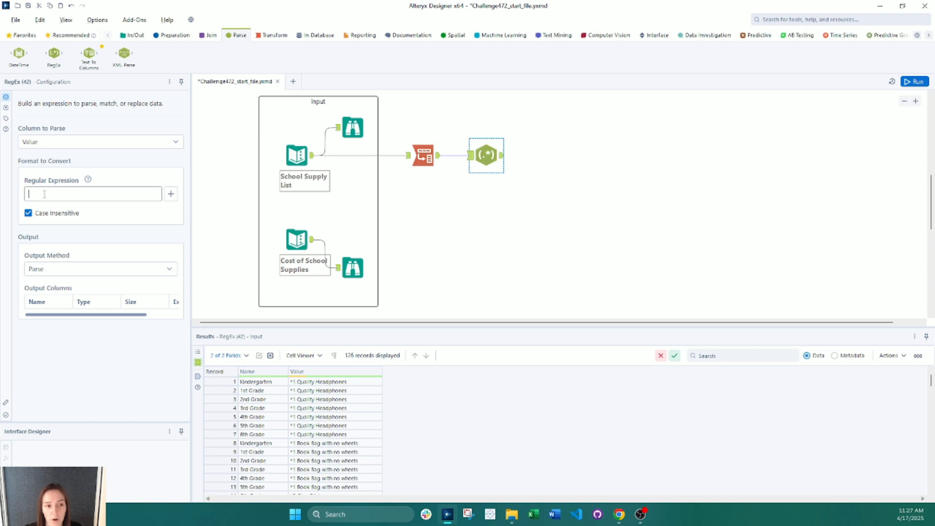
pyautogui.write('(')
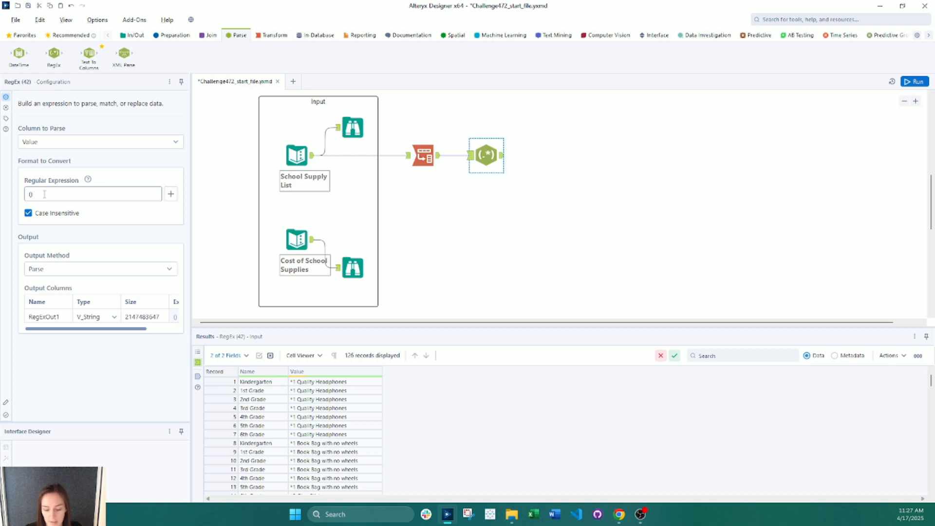
pyautogui.write('\\d')
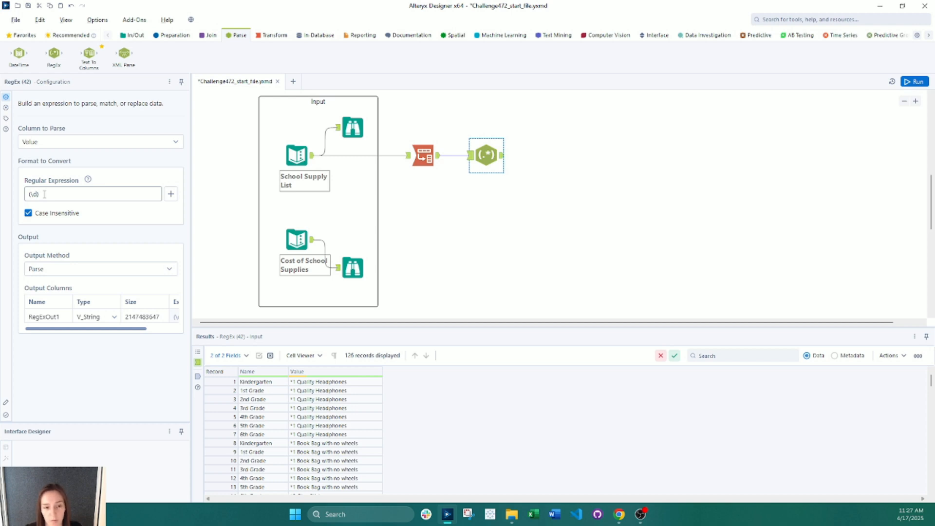
pyautogui.write('+)')
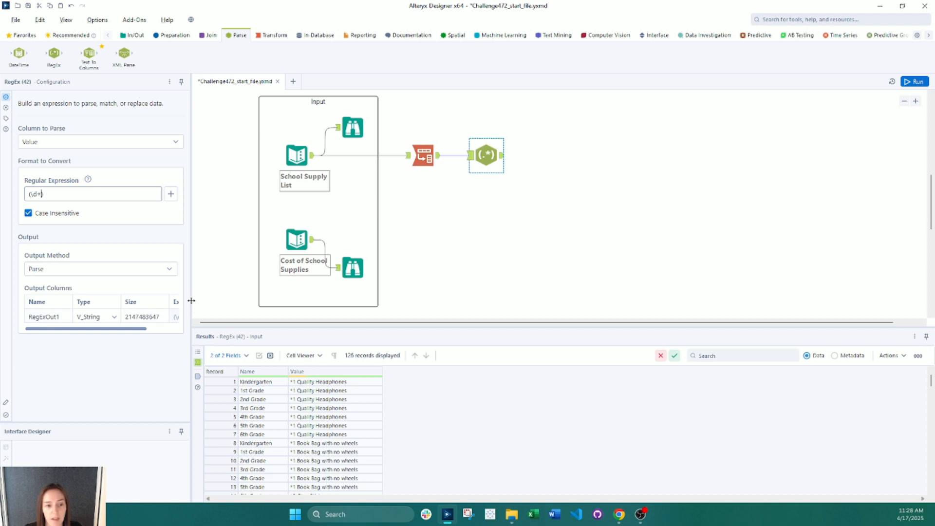
# Widen the configuration pane and rename the RegEx output column to Quantity.
pyautogui.moveTo(205, 298); pyautogui.dragTo(206, 297)
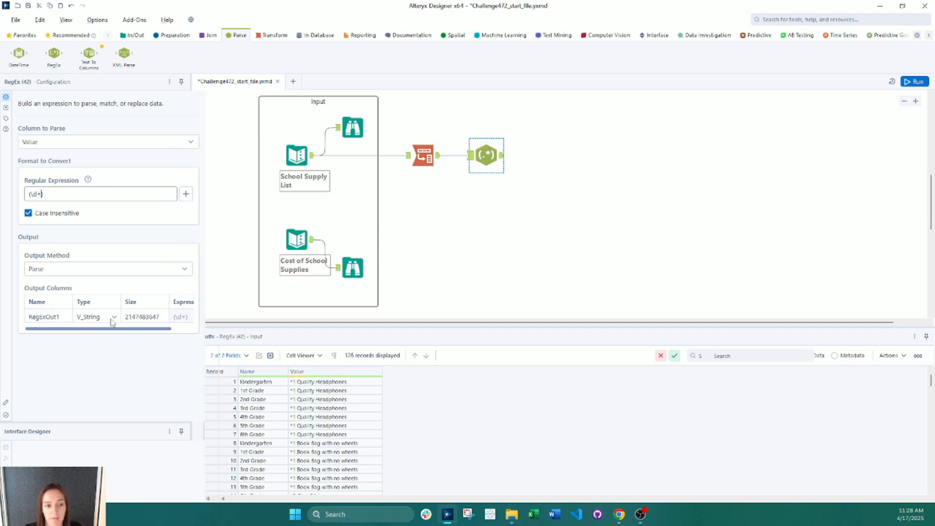
pyautogui.moveTo(207, 302); pyautogui.dragTo(218, 301)
pyautogui.click(58, 317)
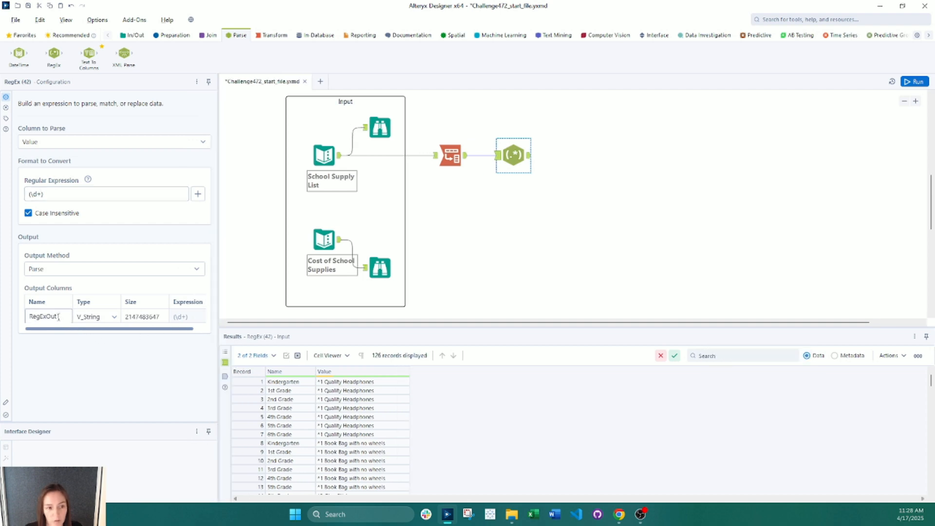
pyautogui.moveTo(59, 317); pyautogui.dragTo(17, 317)
pyautogui.press('BackSpace')
pyautogui.write('Quantity')
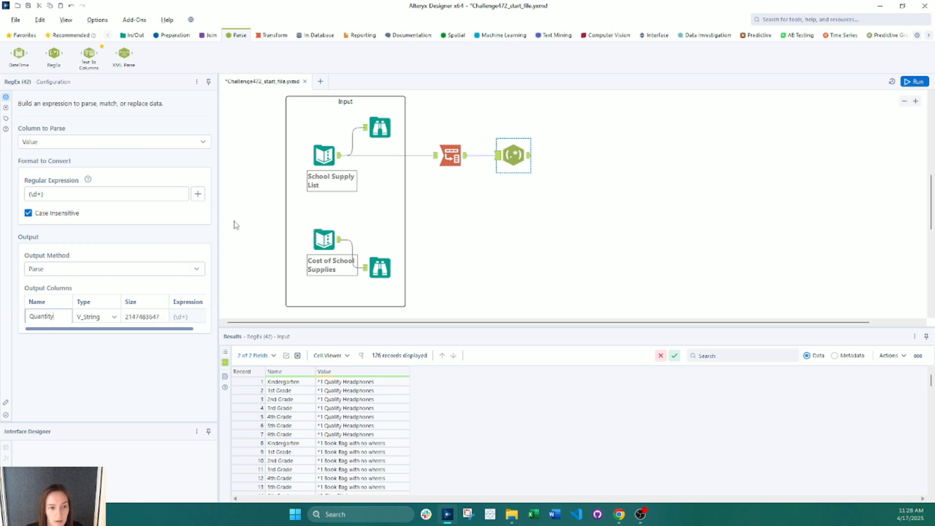
# Set the Quantity output column's type to Int16, and run the workflow to view the RegEx tool's output.
pyautogui.click(104, 320)
pyautogui.click(104, 320)
pyautogui.scroll(3, 89, 225)
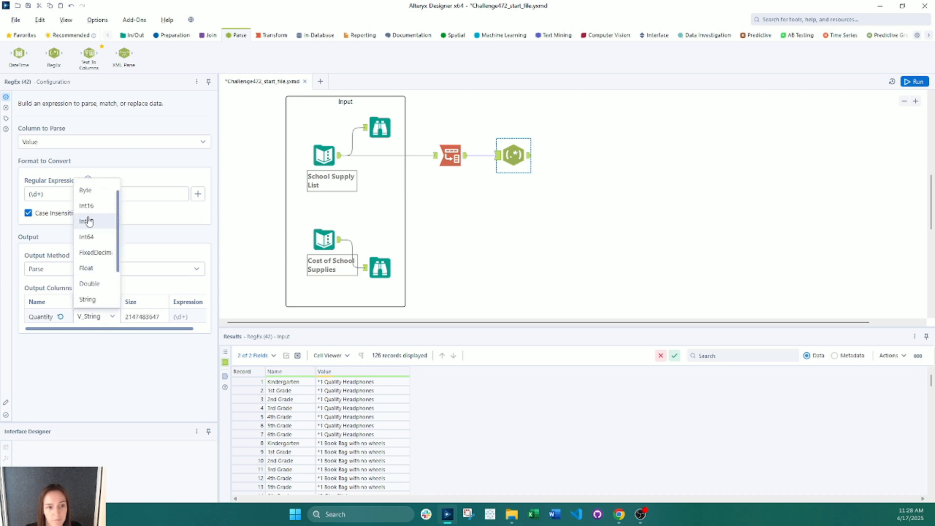
pyautogui.click(87, 206)
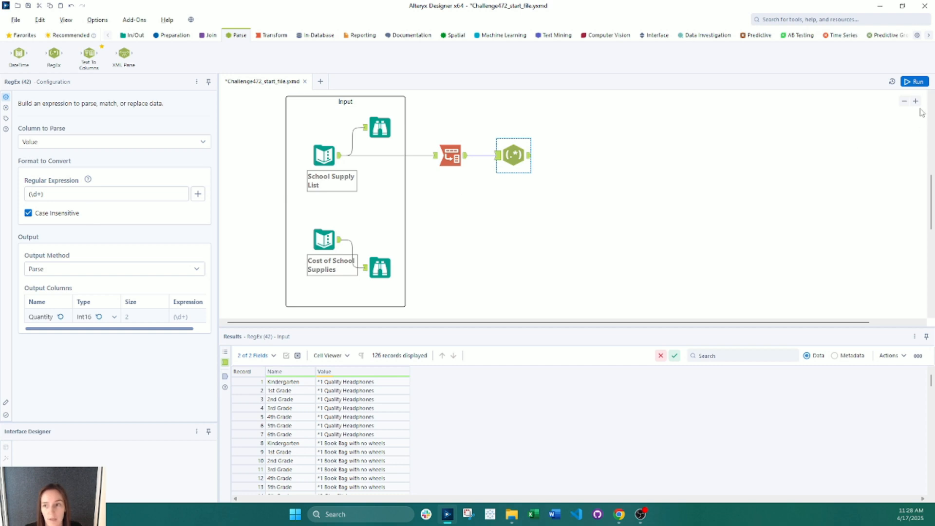
pyautogui.click(915, 81)
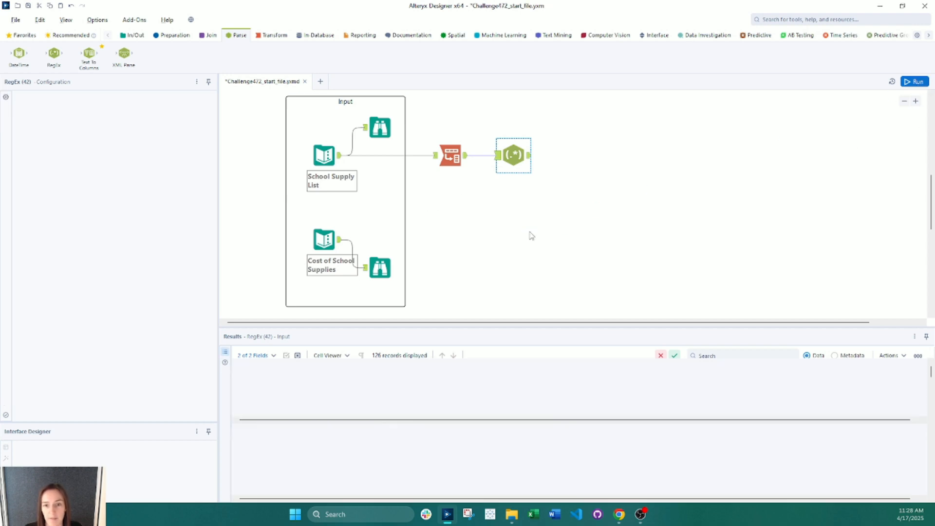
pyautogui.click(528, 156)
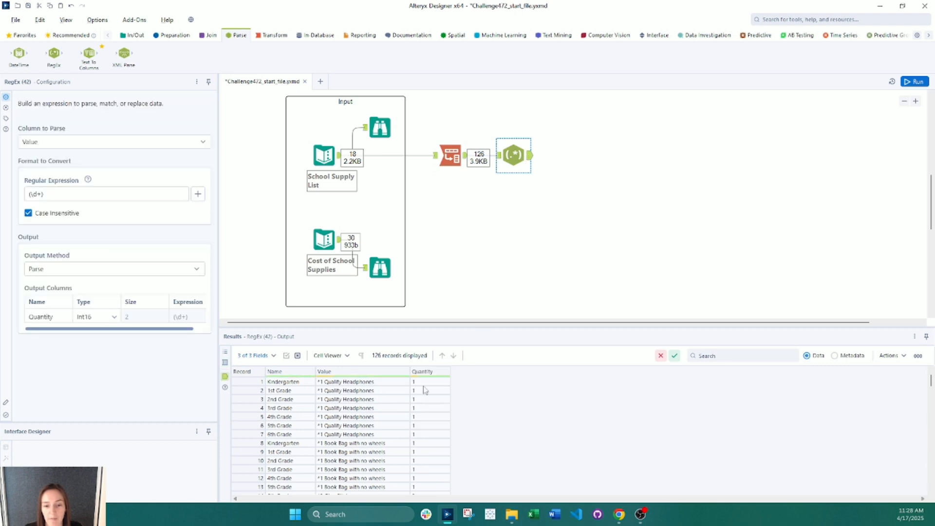
# Check the parsed Quantity values against the Value column in the RegEx tool's output.
pyautogui.moveTo(431, 376)
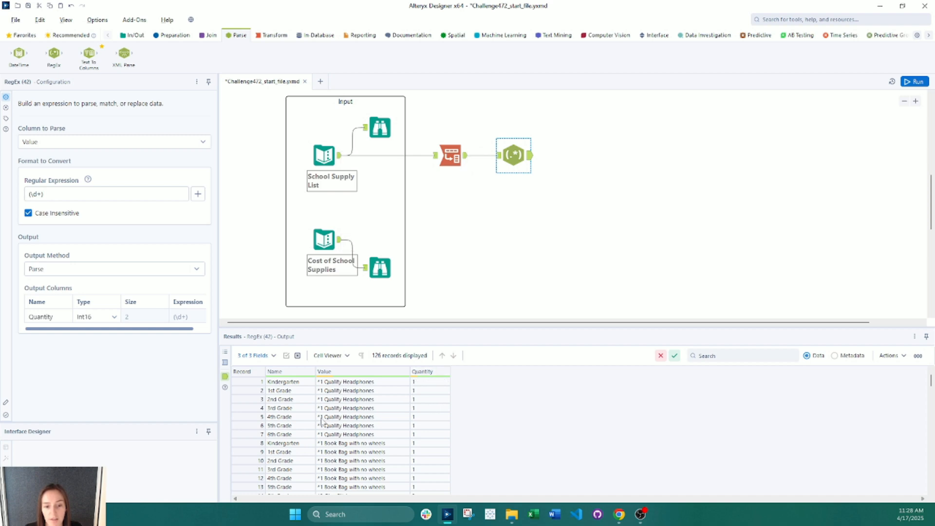
pyautogui.scroll(-1, 434, 426)
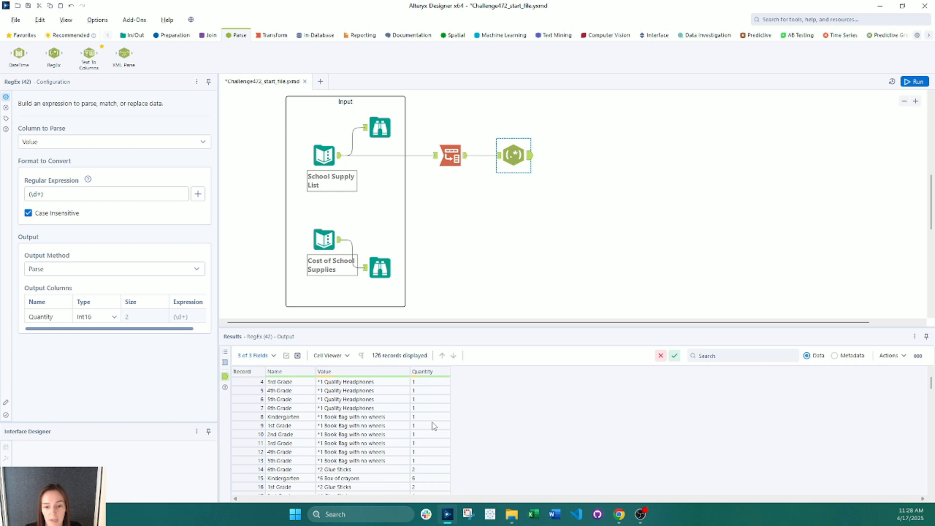
pyautogui.scroll(-6, 433, 426)
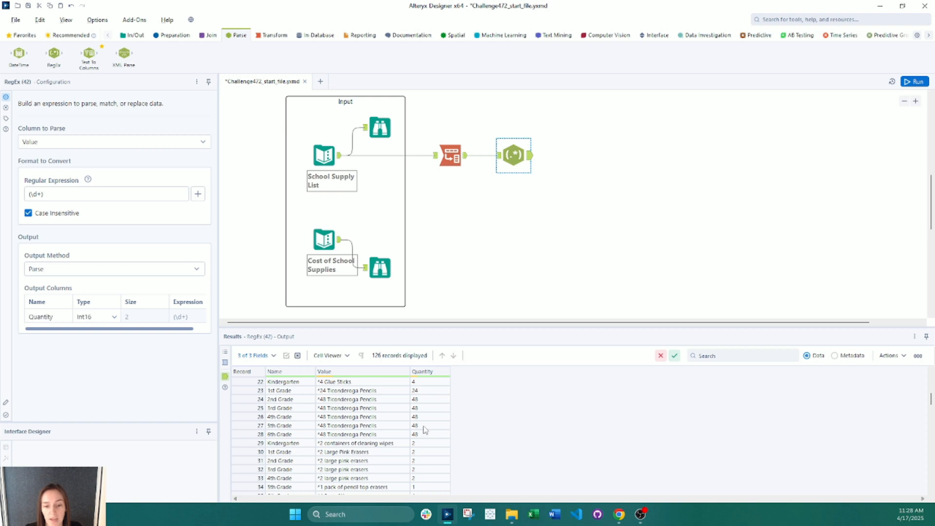
pyautogui.scroll(3, 424, 419)
pyautogui.scroll(4, 424, 419)
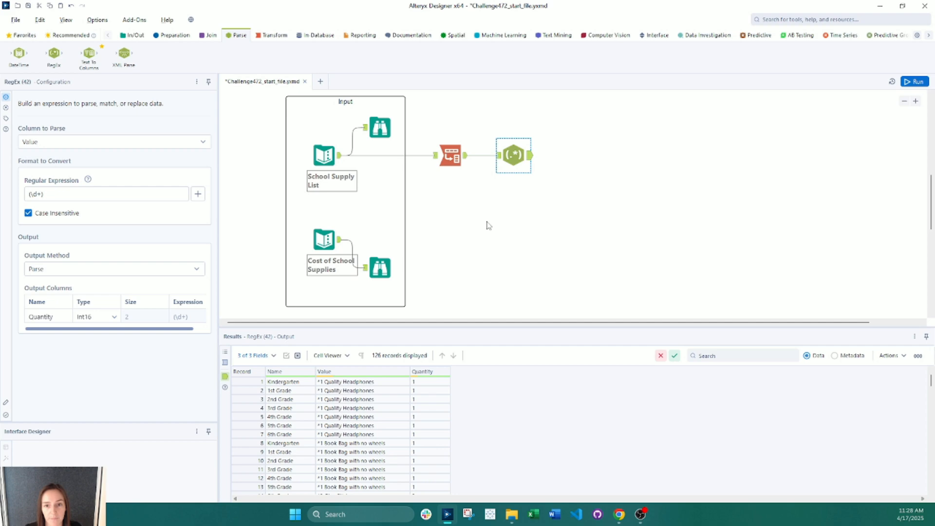
# Add a Formula tool after the RegEx tool and choose Value as its output column.
pyautogui.click(174, 36)
pyautogui.moveTo(159, 53); pyautogui.dragTo(576, 156)
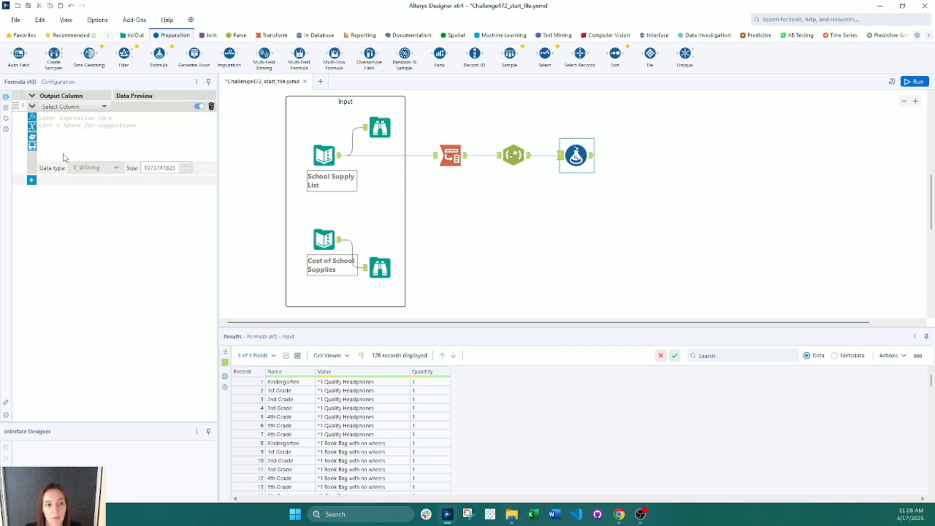
pyautogui.click(66, 107)
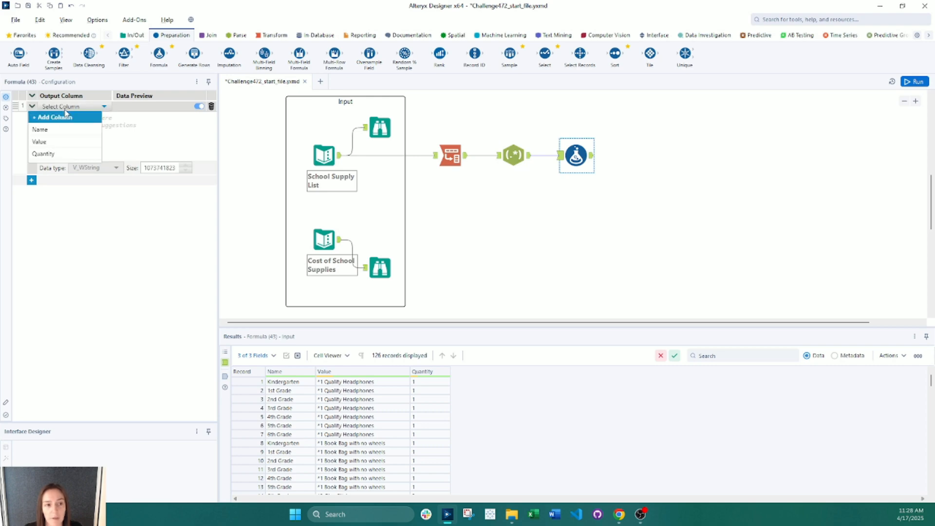
pyautogui.click(61, 142)
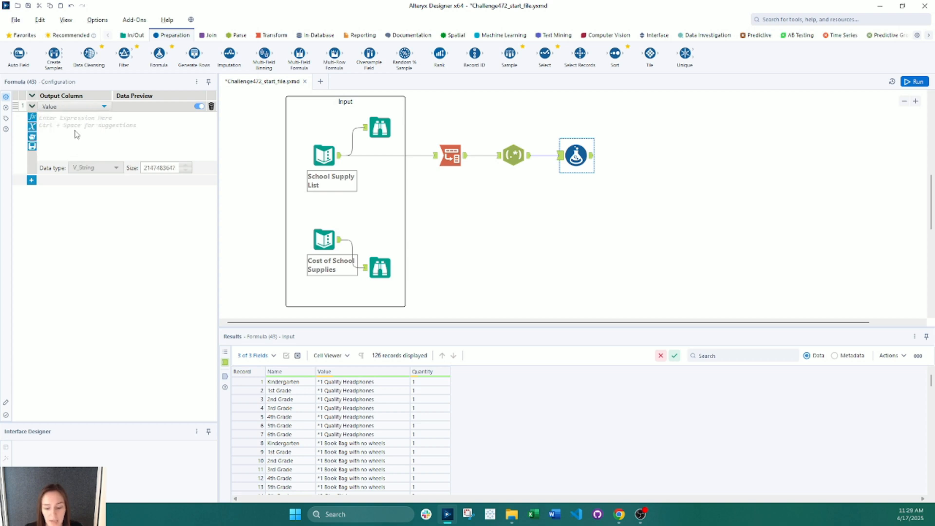
# Start the Value expression with the REGEX_Replace function, using [Value] as its input string.
pyautogui.click(75, 134)
pyautogui.write('rege')
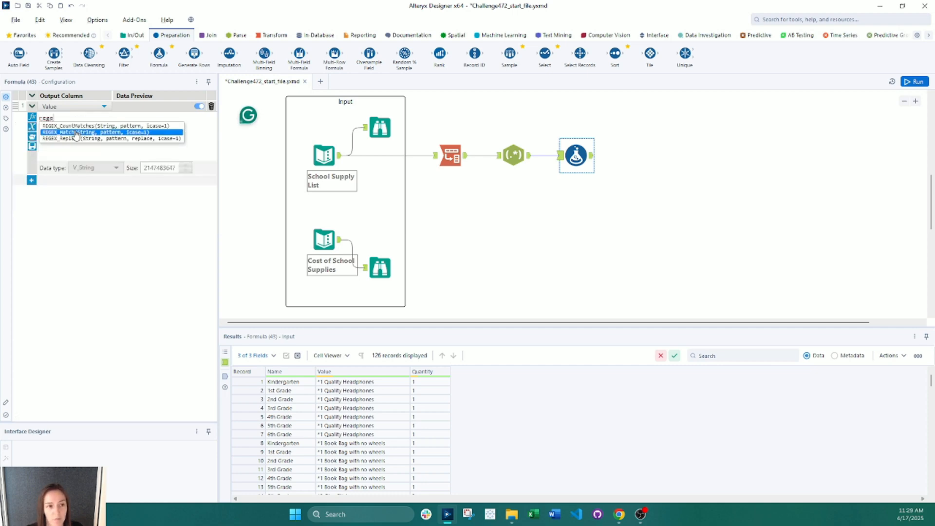
pyautogui.click(48, 138)
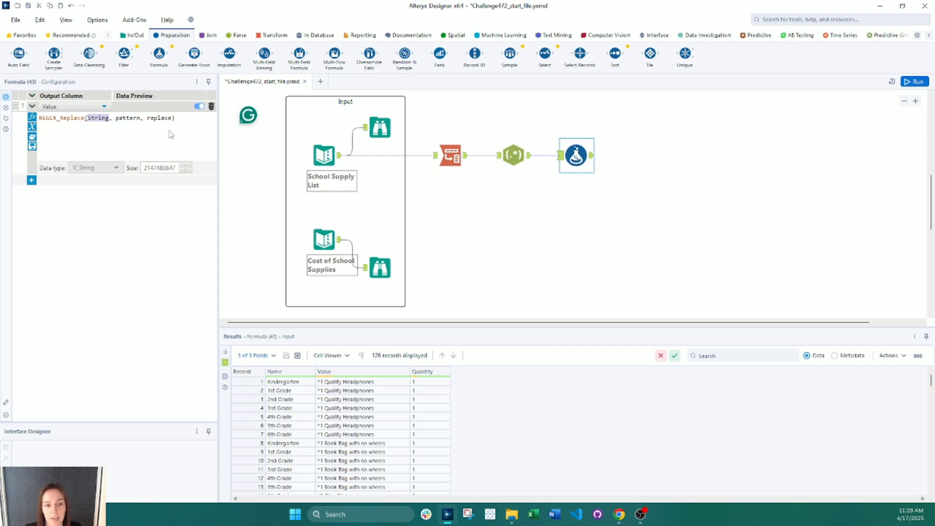
pyautogui.write('[Value]')
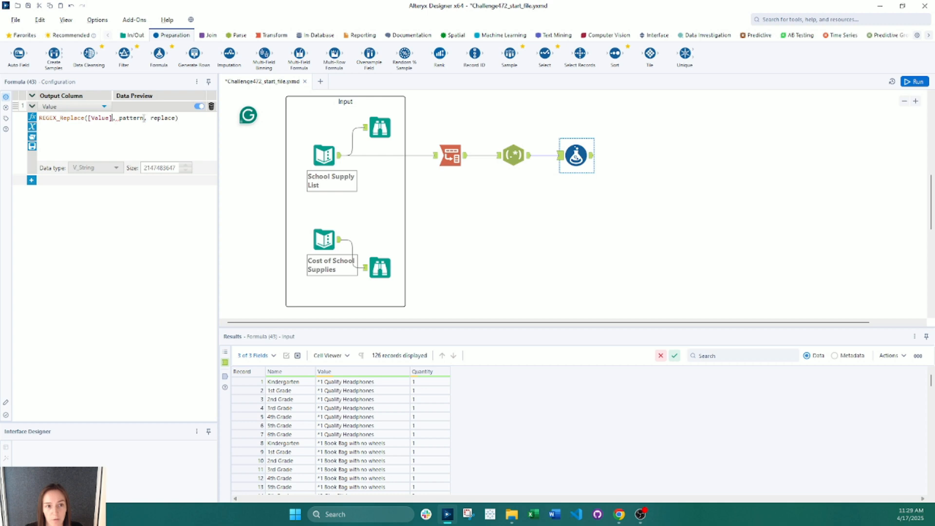
# Set the REGEX_Replace pattern to '\*|\d+' so that it matches asterisks or digits.
pyautogui.moveTo(143, 118); pyautogui.dragTo(119, 119)
pyautogui.write("'")
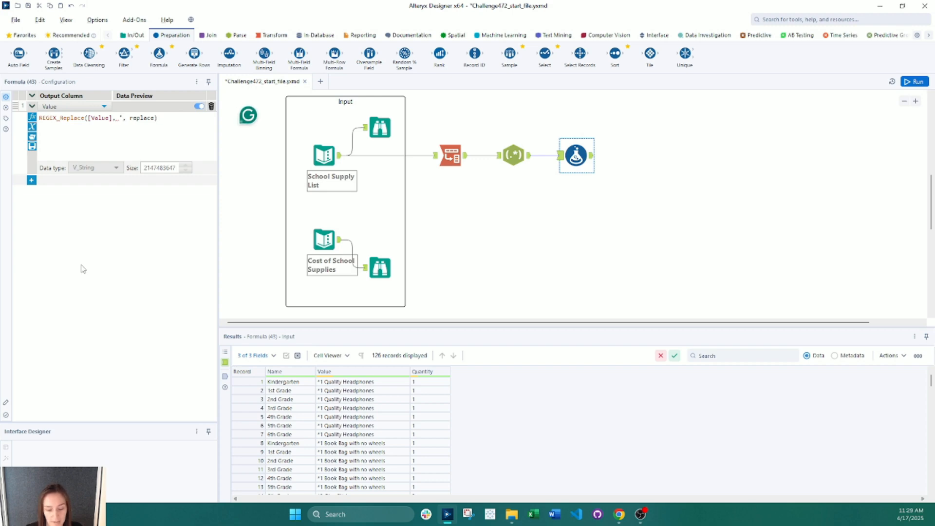
pyautogui.write('\\*')
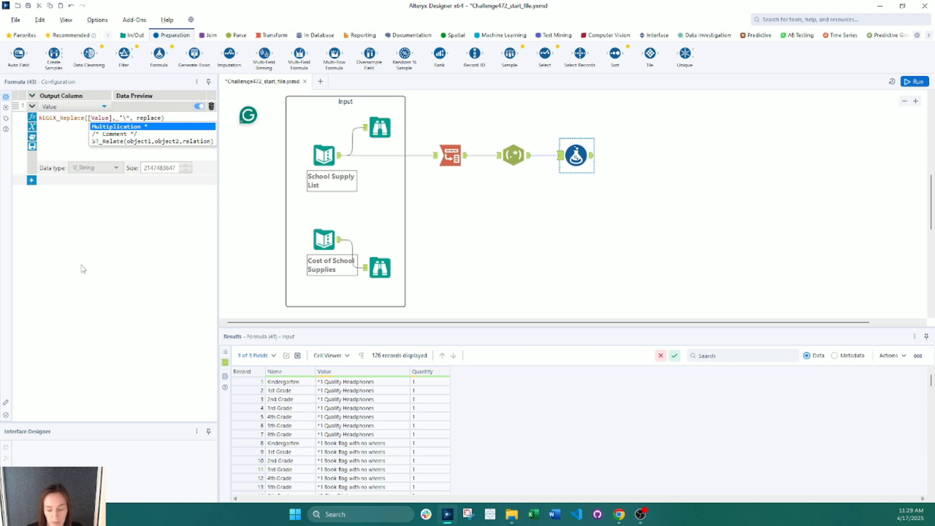
pyautogui.write('\\')
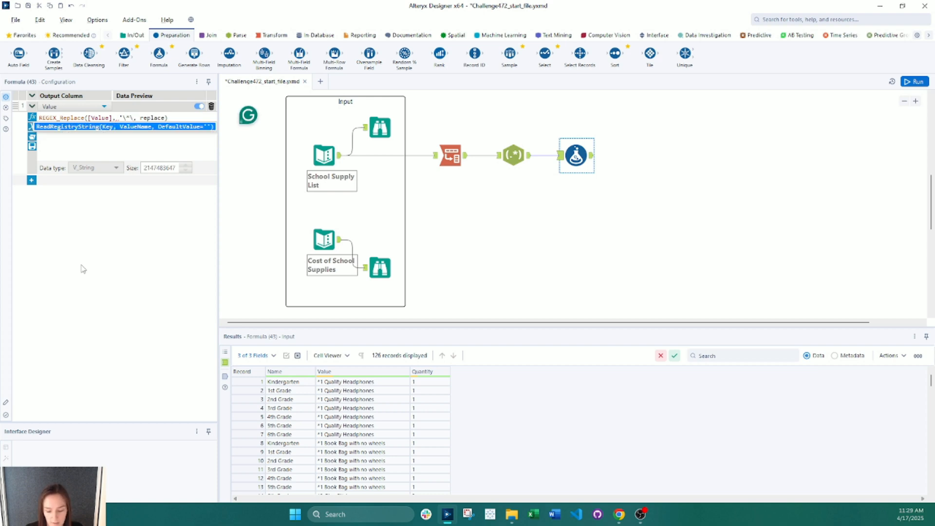
pyautogui.write("d+'")
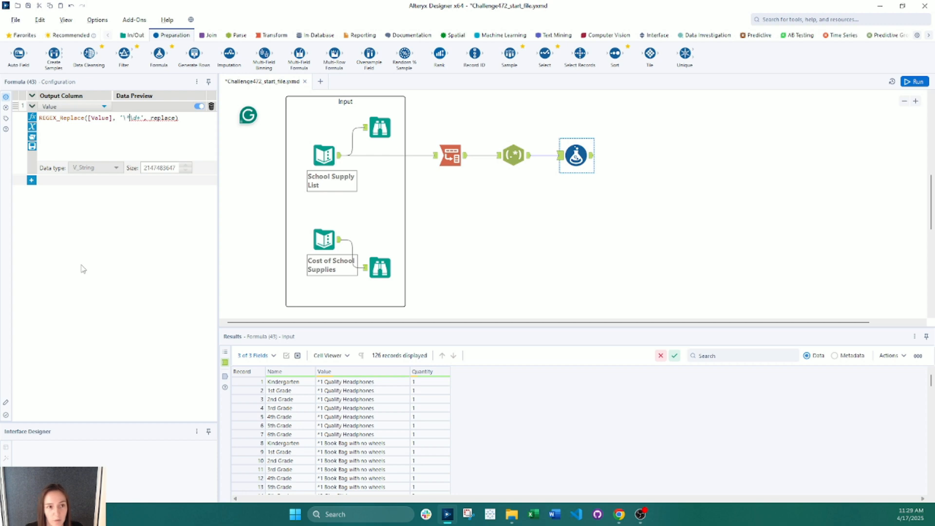
pyautogui.write('|')
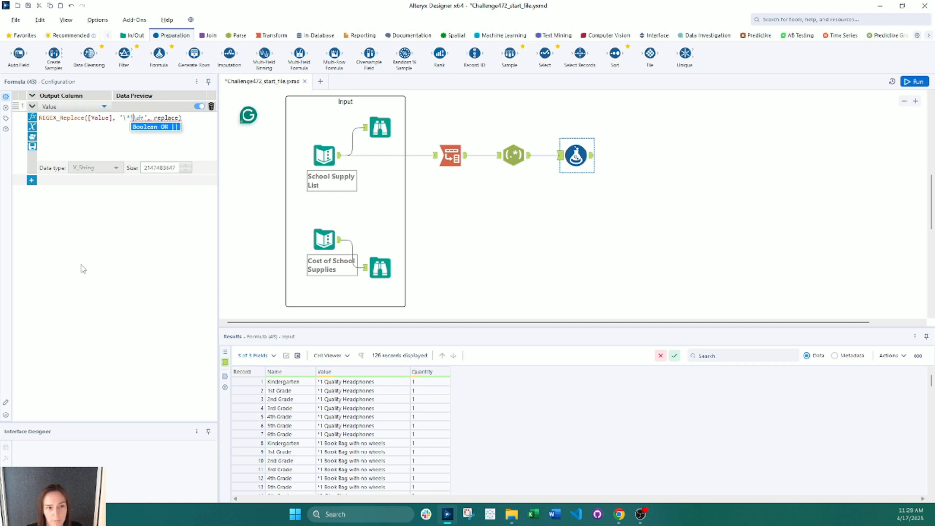
# Set the replacement argument of REGEX_Replace to an empty string ''.
pyautogui.click(183, 122)
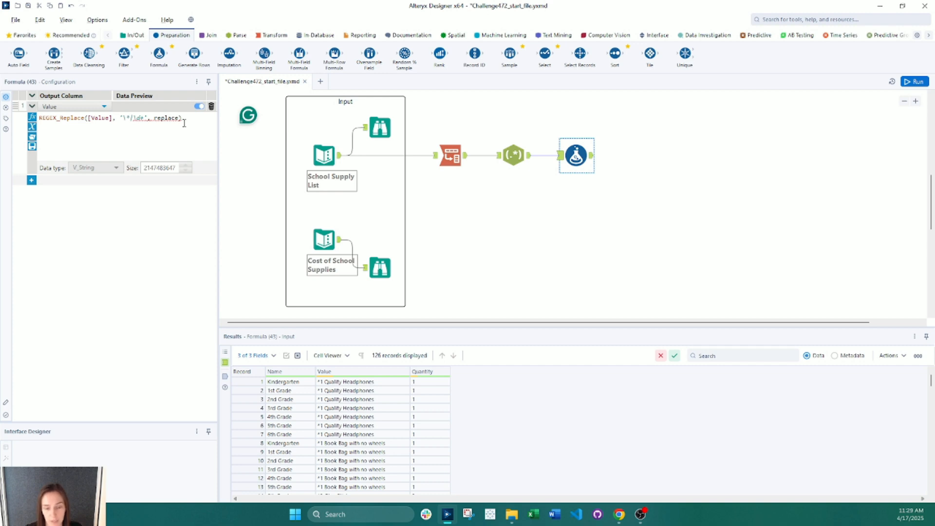
pyautogui.press('BackSpace')
pyautogui.press('BackSpace')
pyautogui.press('BackSpace')
pyautogui.press('BackSpace')
pyautogui.press('BackSpace')
pyautogui.press('BackSpace')
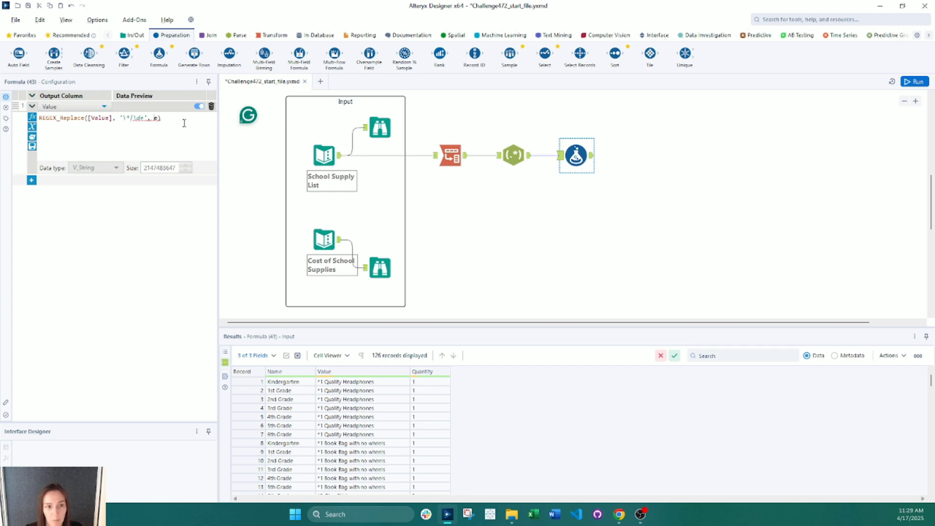
pyautogui.press('Delete')
pyautogui.write("''")
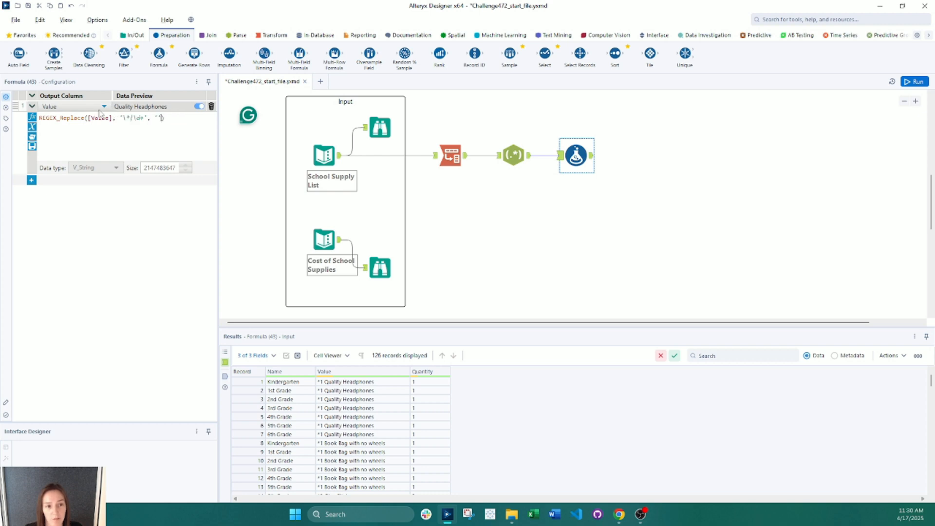
# Insert an opening Trim( function in front of the REGEX_Replace expression.
pyautogui.click(38, 119)
pyautogui.press('Return')
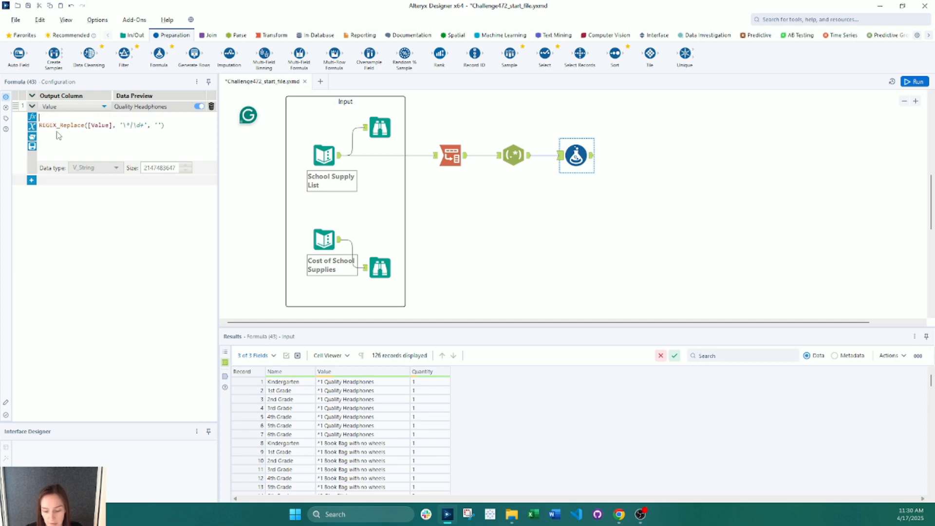
pyautogui.write('TrimLeft(String,y)')
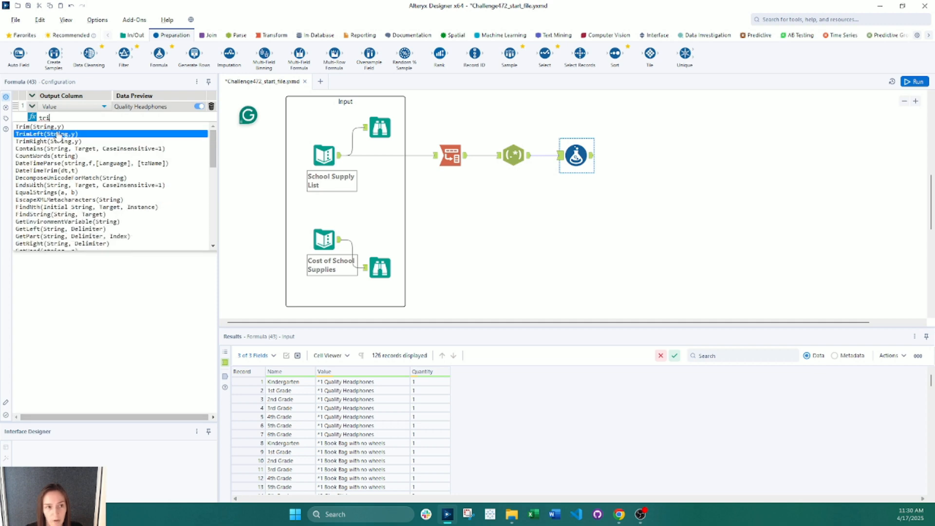
pyautogui.press('Return')
pyautogui.press('BackSpace')
pyautogui.press('BackSpace')
pyautogui.press('BackSpace')
pyautogui.press('BackSpace')
pyautogui.press('BackSpace')
pyautogui.press('BackSpace')
pyautogui.press('BackSpace')
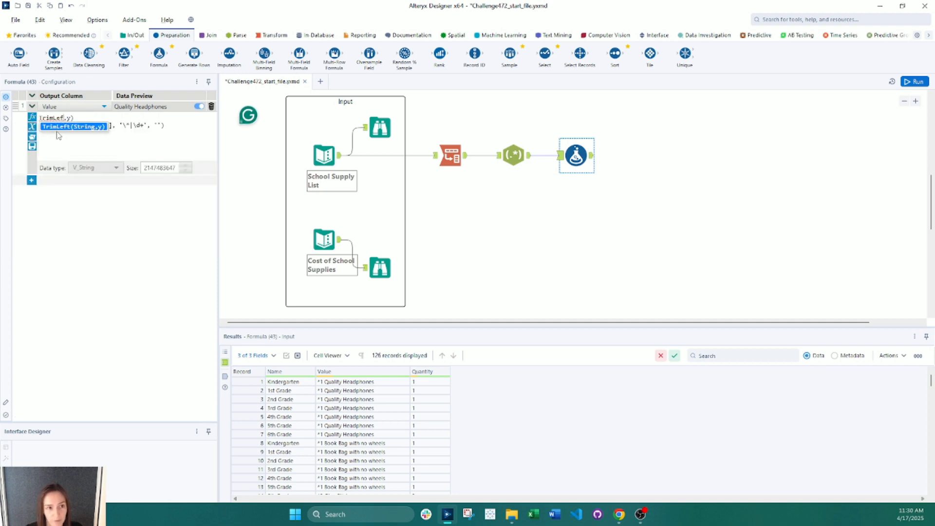
pyautogui.press('Delete')
pyautogui.press('Delete')
pyautogui.press('Delete')
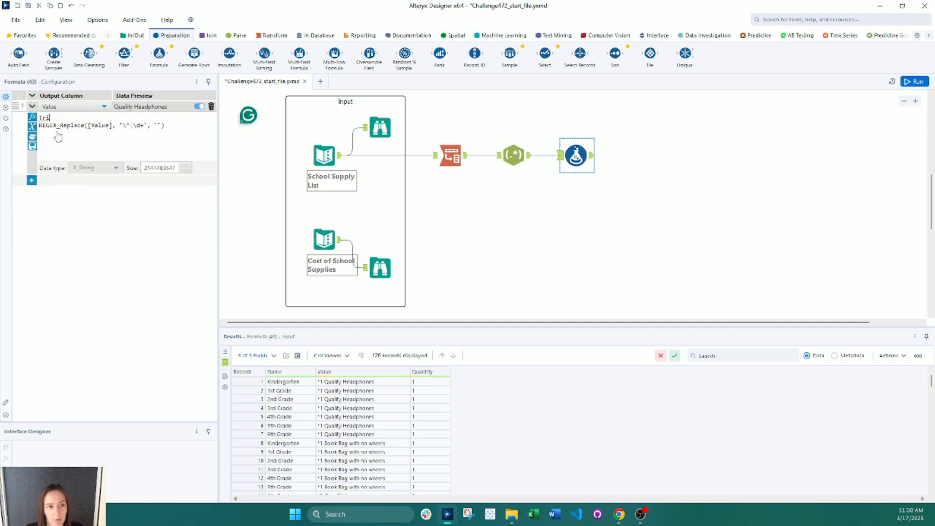
pyautogui.write('m')
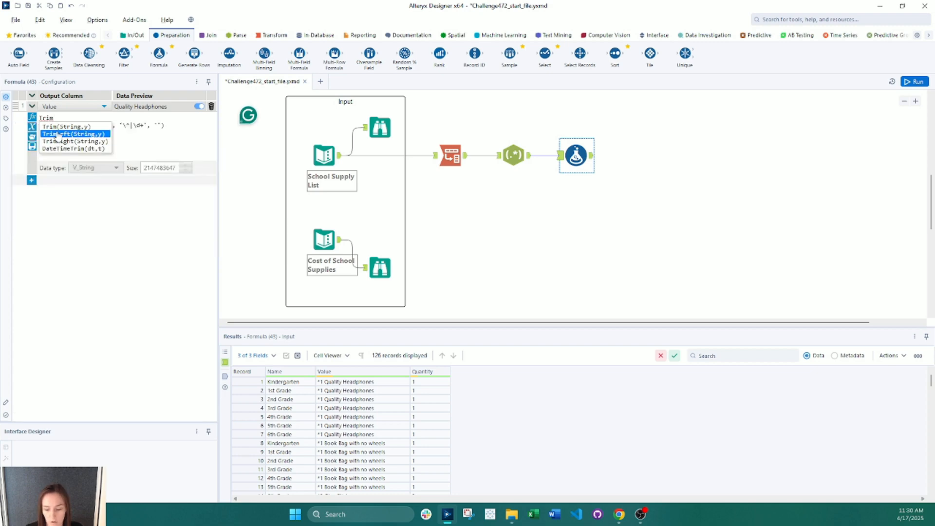
pyautogui.write('(')
# Complete the expression as Trim(REGEX_Replace([Value], '\*|\d+', ''), ' ') to strip spaces from the item names.
pyautogui.write("REGEX_Replace([Value], '\\*\\d+', '')")
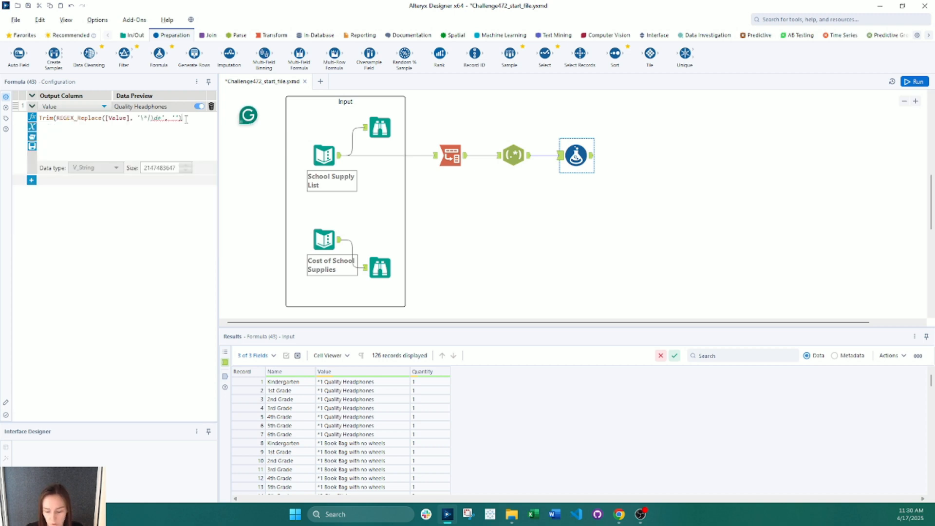
pyautogui.write(", ' '")
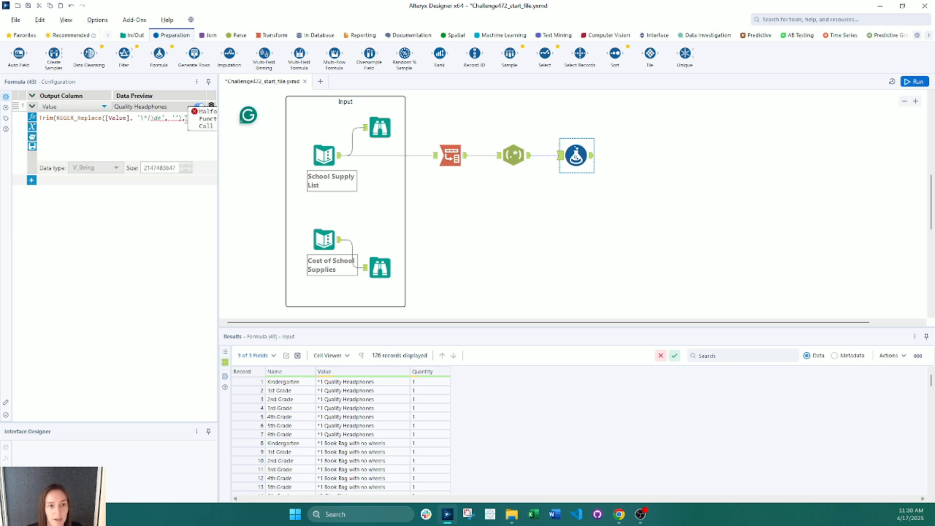
pyautogui.write(')')
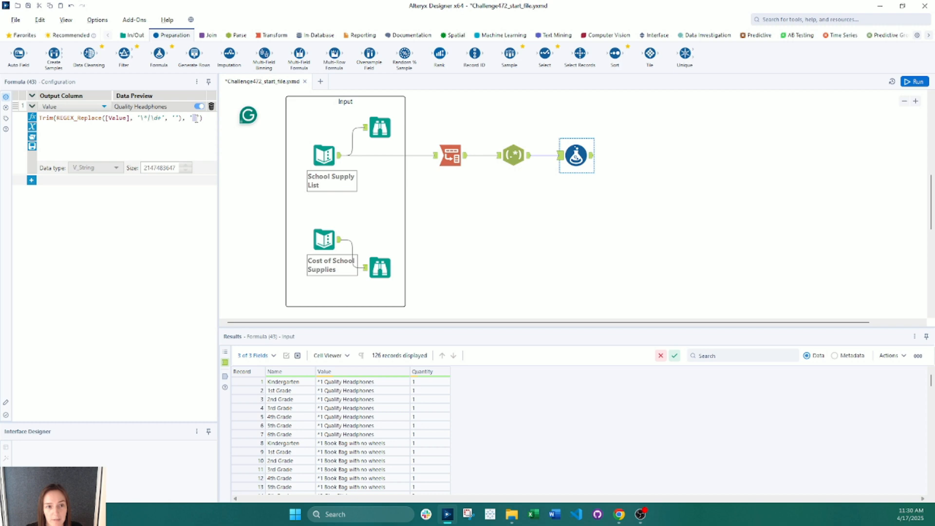
# Run the workflow and review the cleaned item names in the Formula tool's output.
pyautogui.click(913, 82)
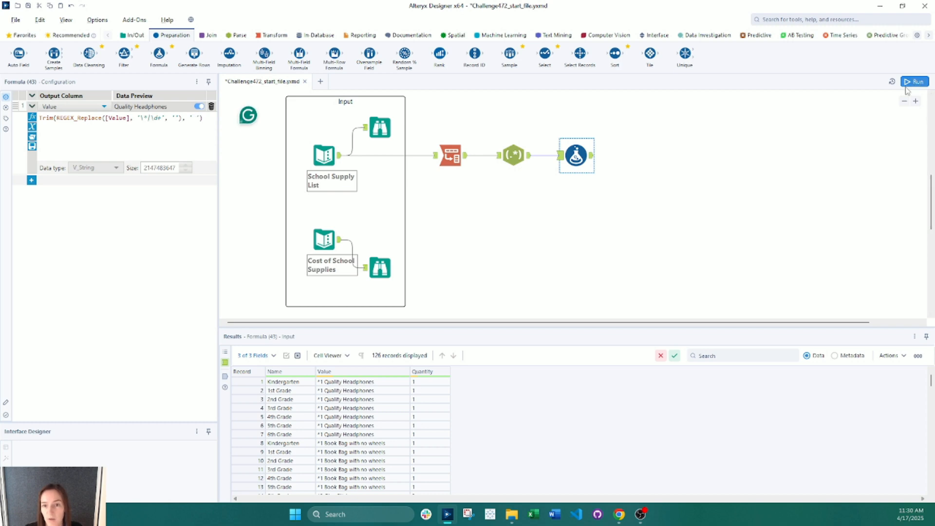
pyautogui.click(590, 157)
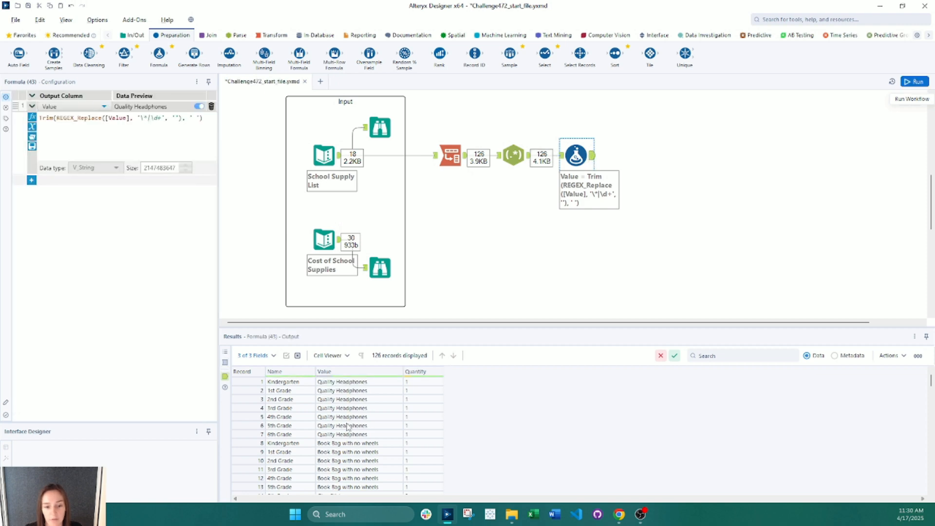
pyautogui.scroll(-2, 348, 427)
pyautogui.scroll(-2, 348, 427)
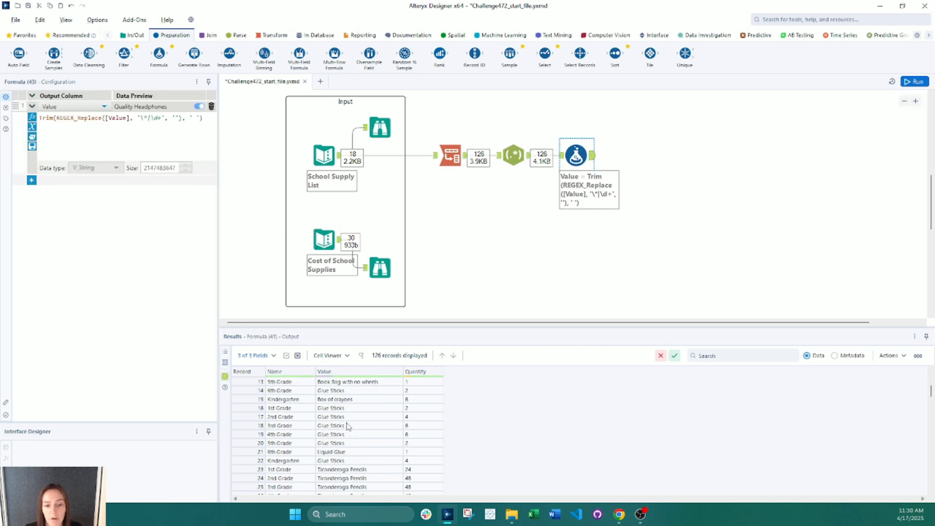
pyautogui.scroll(-4, 348, 427)
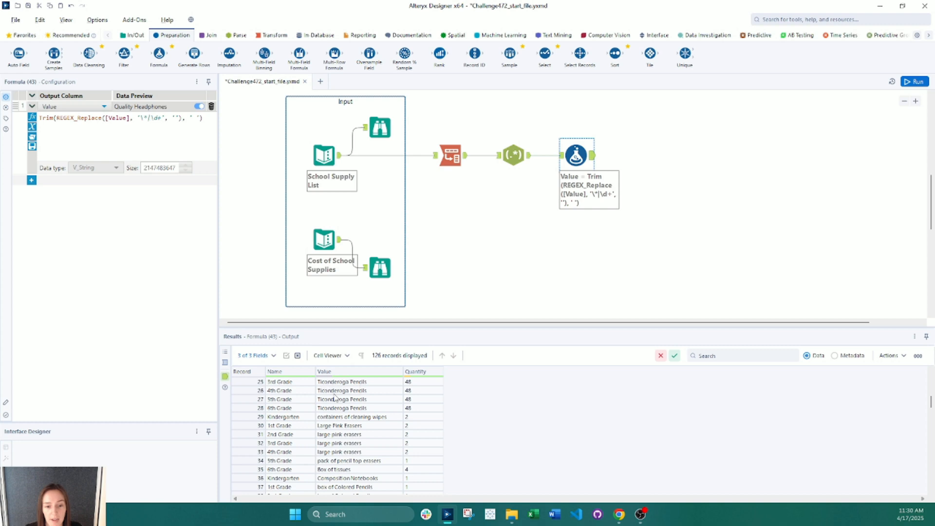
pyautogui.click(336, 418)
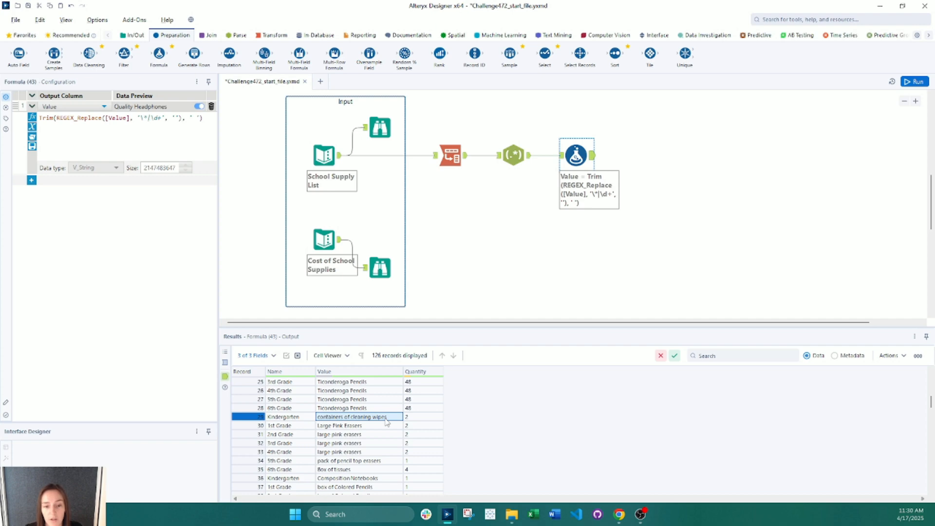
pyautogui.click(346, 426)
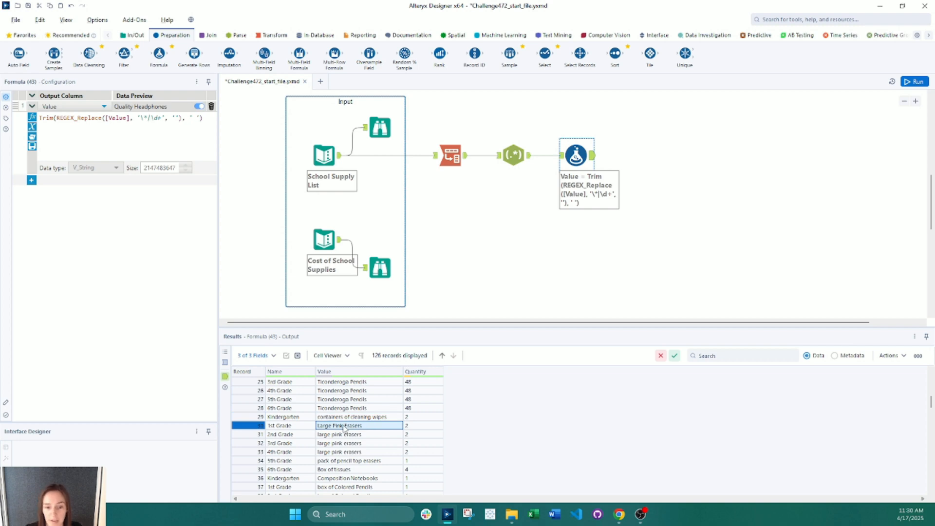
pyautogui.scroll(8, 344, 427)
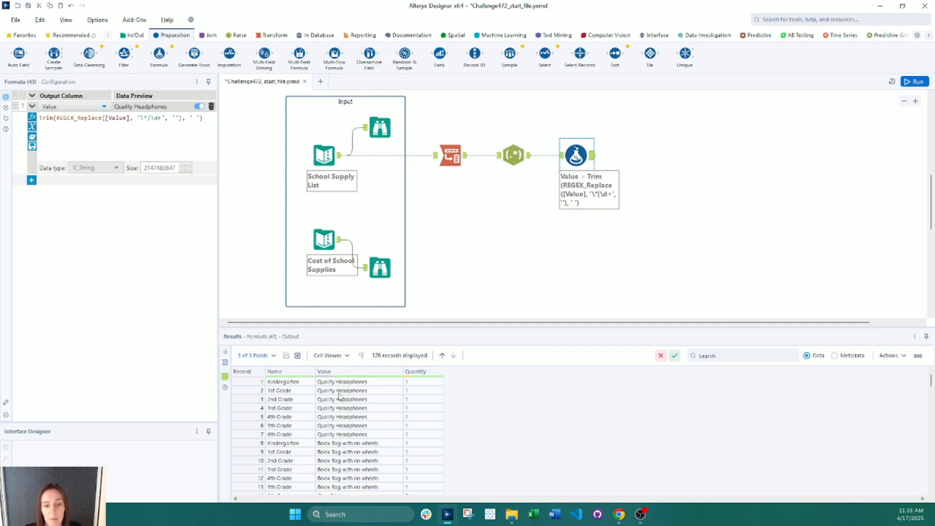
# Add a second expression to the Formula tool that updates Value with Uppercase([Value]).
pyautogui.click(325, 239)
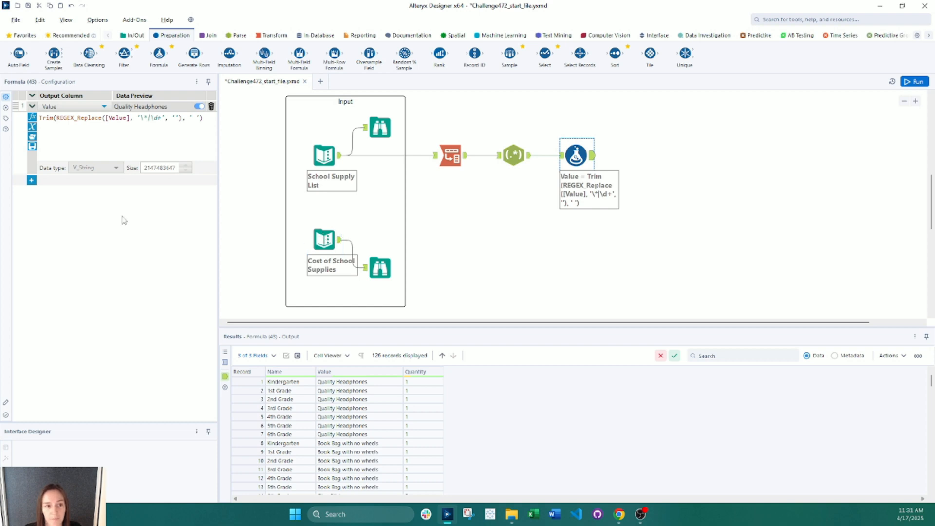
pyautogui.click(31, 180)
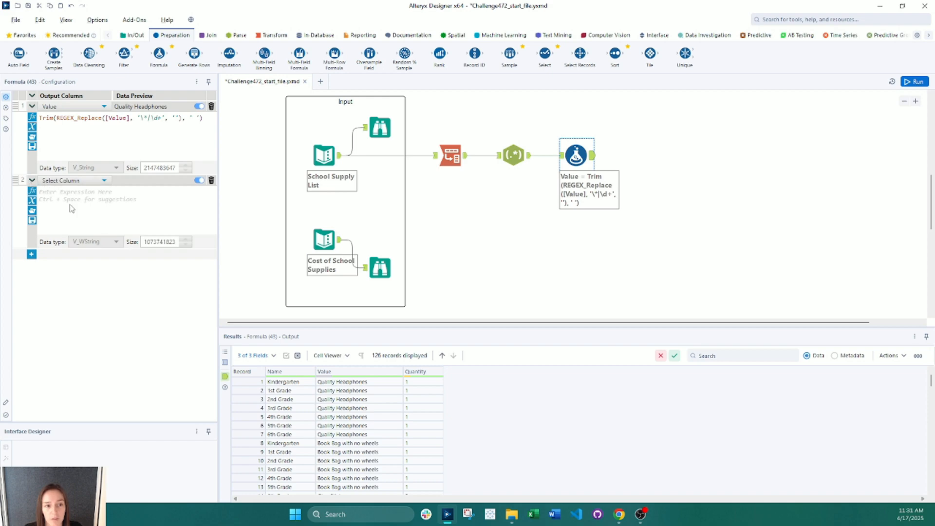
pyautogui.click(65, 183)
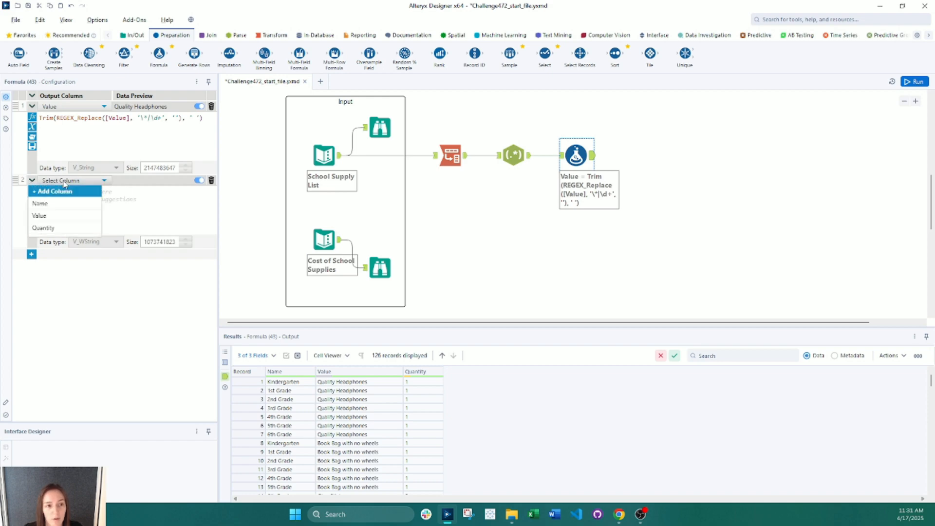
pyautogui.click(67, 214)
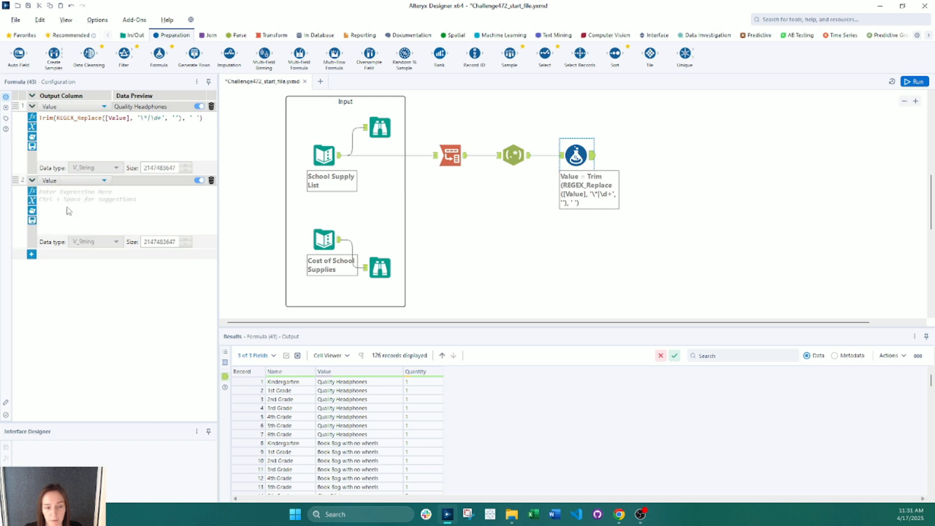
pyautogui.click(69, 211)
pyautogui.write('upperc')
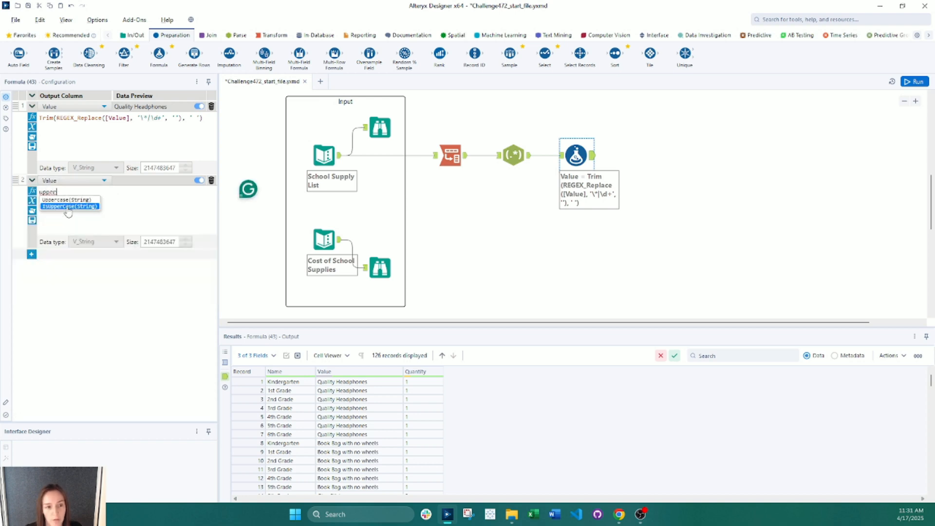
pyautogui.doubleClick(68, 199)
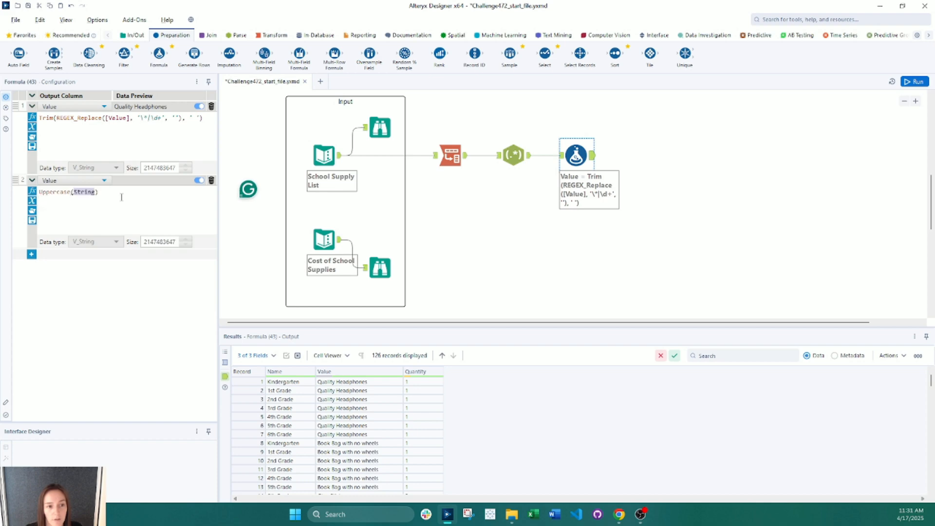
pyautogui.write('[Value]')
pyautogui.press('Return')
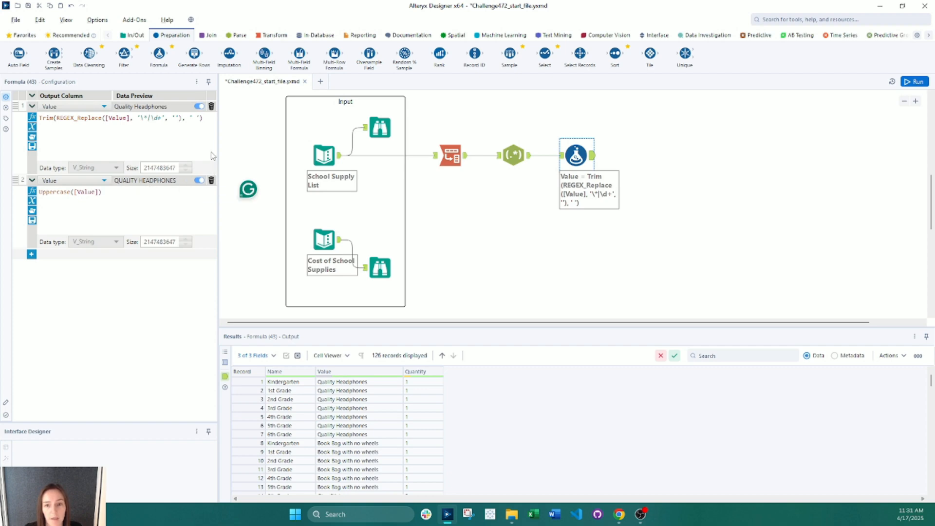
# Add a Formula tool after the Cost of School Supplies input and set School Supply to Uppercase([School Supply]).
pyautogui.moveTo(159, 53); pyautogui.dragTo(428, 240)
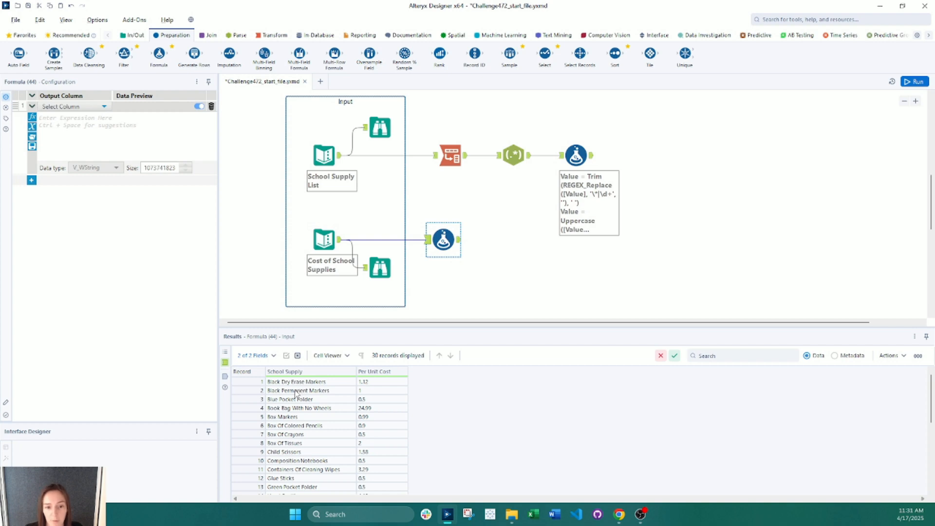
pyautogui.click(76, 107)
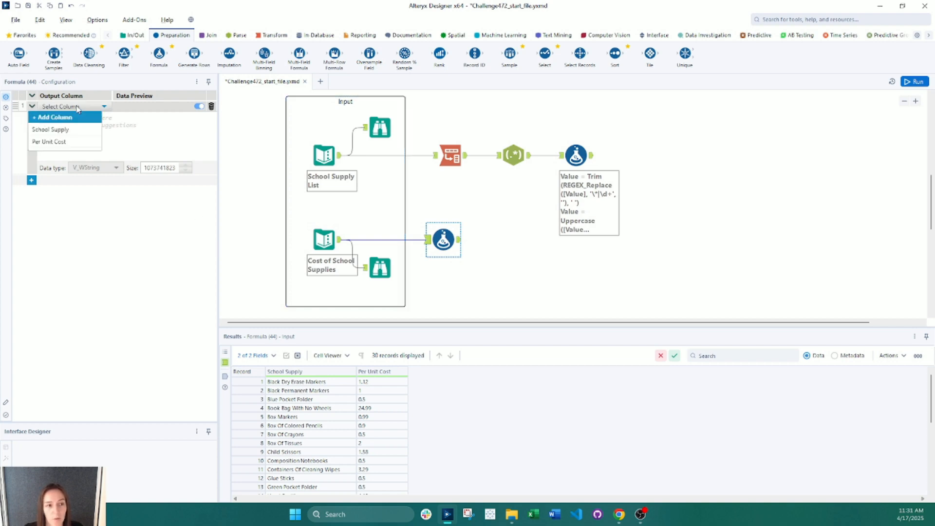
pyautogui.click(66, 131)
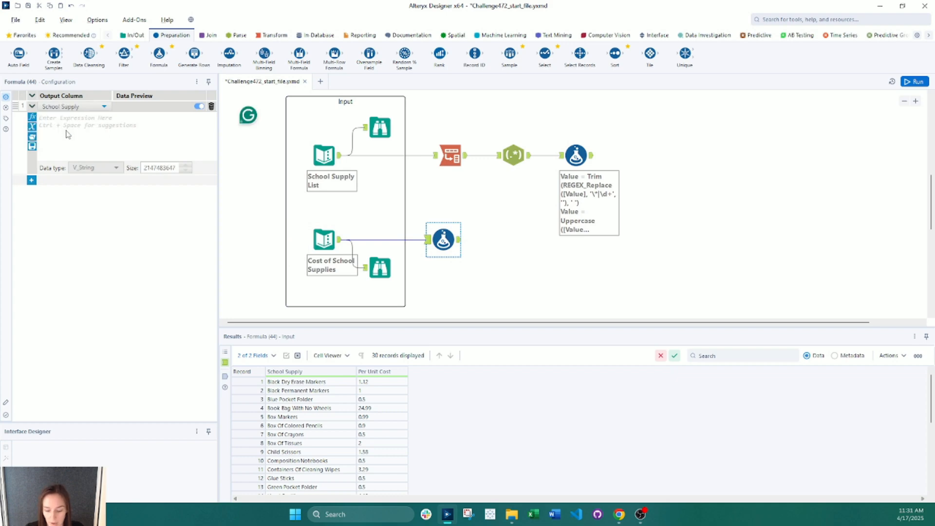
pyautogui.write('uppe')
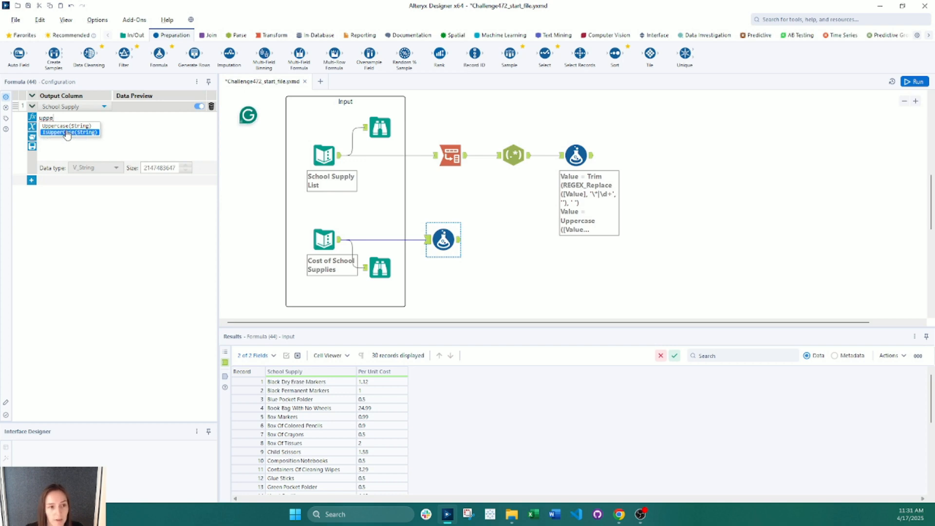
pyautogui.click(67, 126)
pyautogui.write('sch')
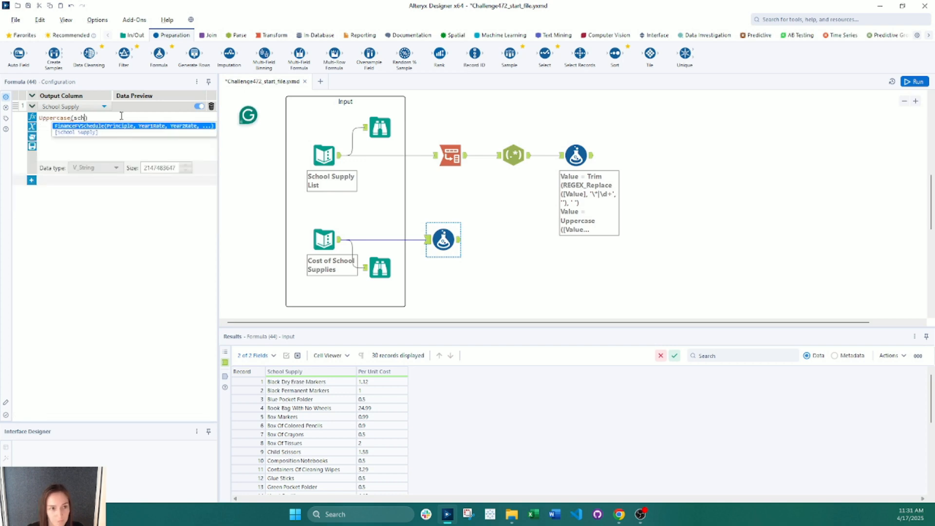
pyautogui.doubleClick(103, 133)
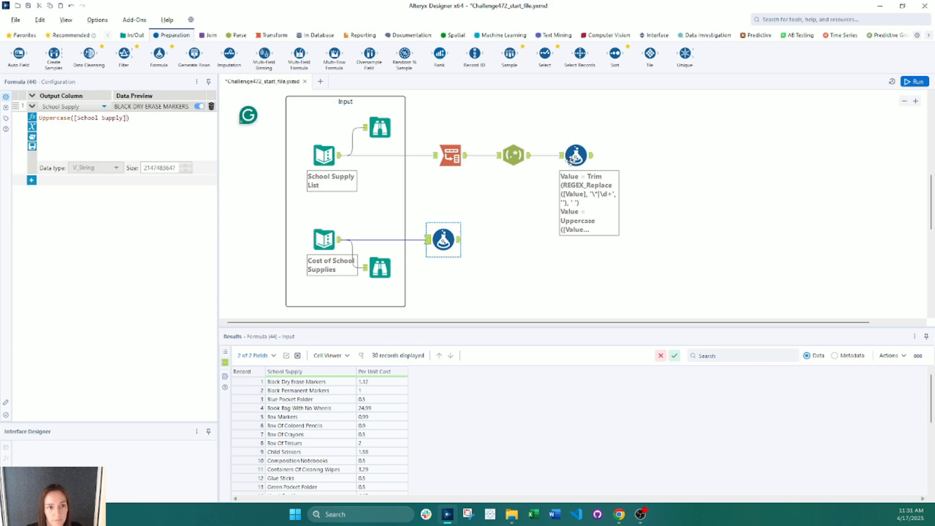
# Run the workflow and review the uppercase item names in both Formula tools' outputs.
pyautogui.click(922, 82)
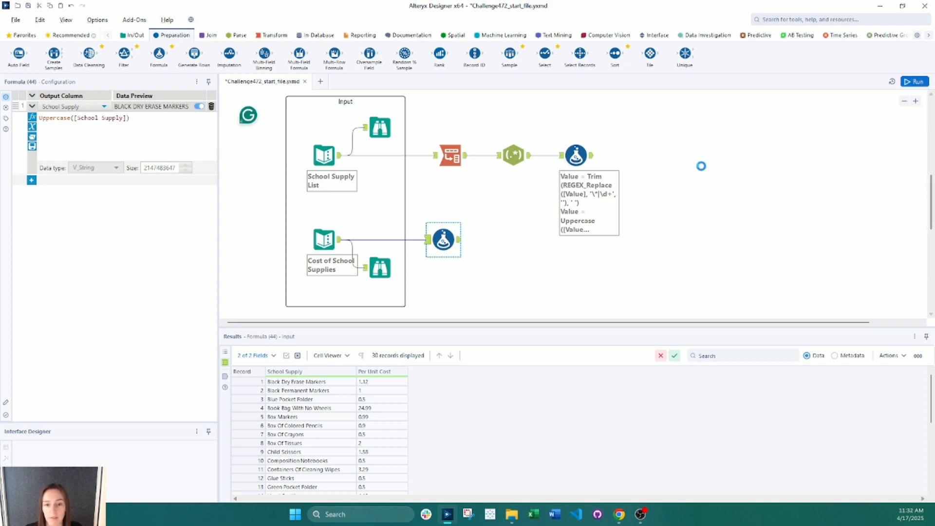
pyautogui.click(586, 157)
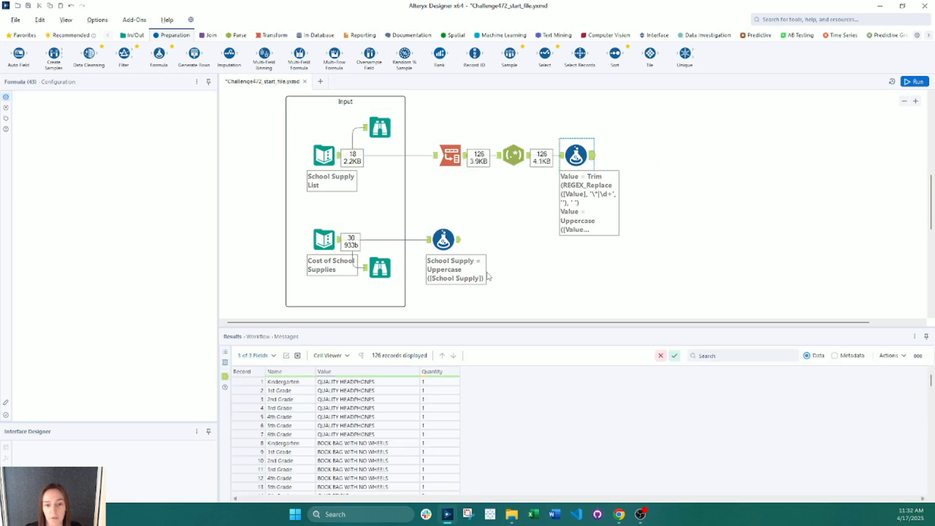
pyautogui.click(462, 241)
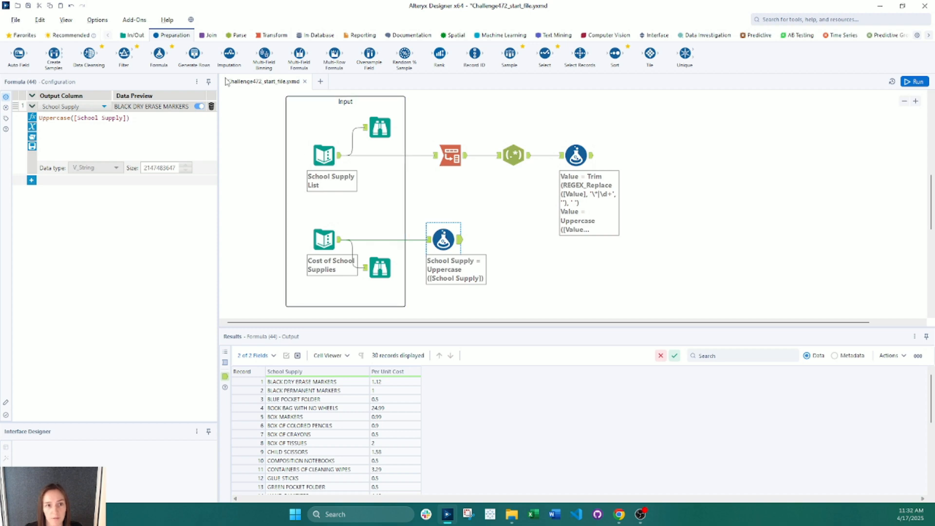
# Add a Join tool with the supply list Formula as its left input and the cost Formula as its right input.
pyautogui.click(208, 36)
pyautogui.moveTo(123, 55); pyautogui.dragTo(645, 162)
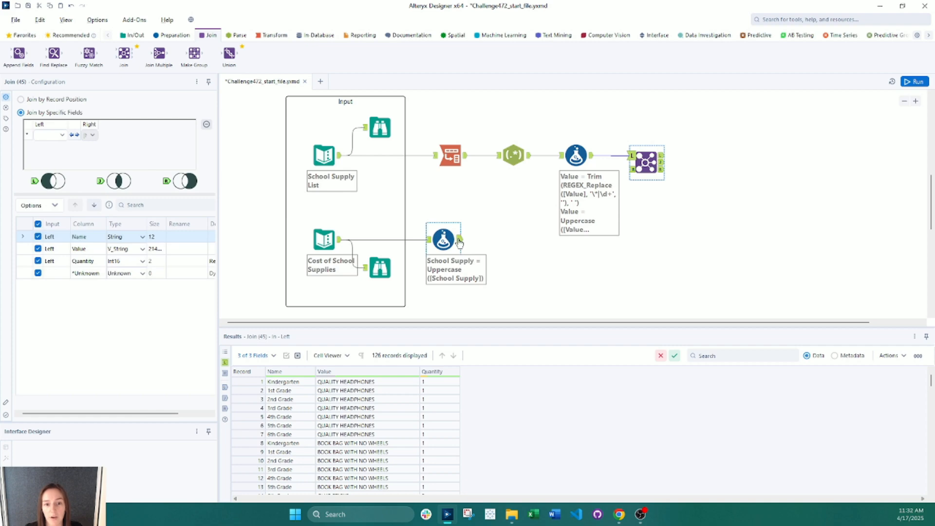
pyautogui.moveTo(459, 241); pyautogui.dragTo(631, 170)
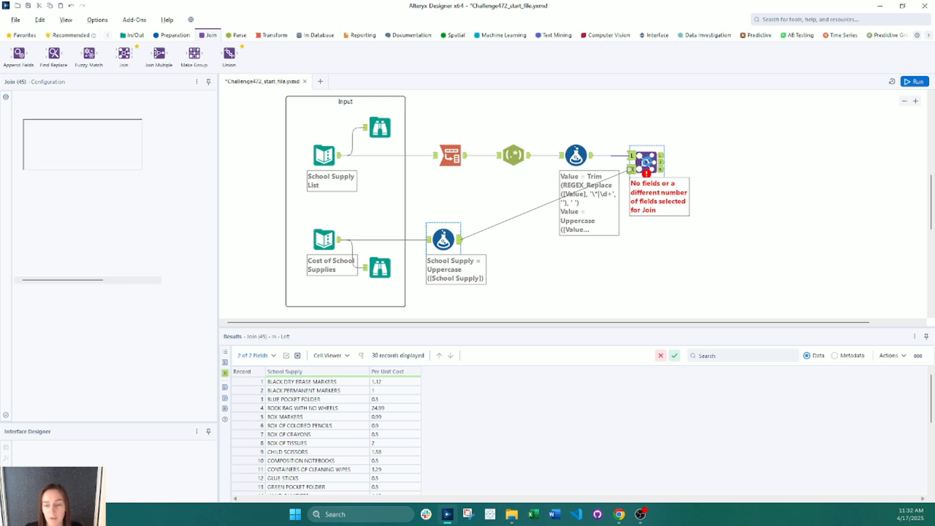
# Join by specific fields, matching Value from the left input to School Supply from the right input.
pyautogui.click(59, 135)
pyautogui.click(49, 155)
pyautogui.click(103, 135)
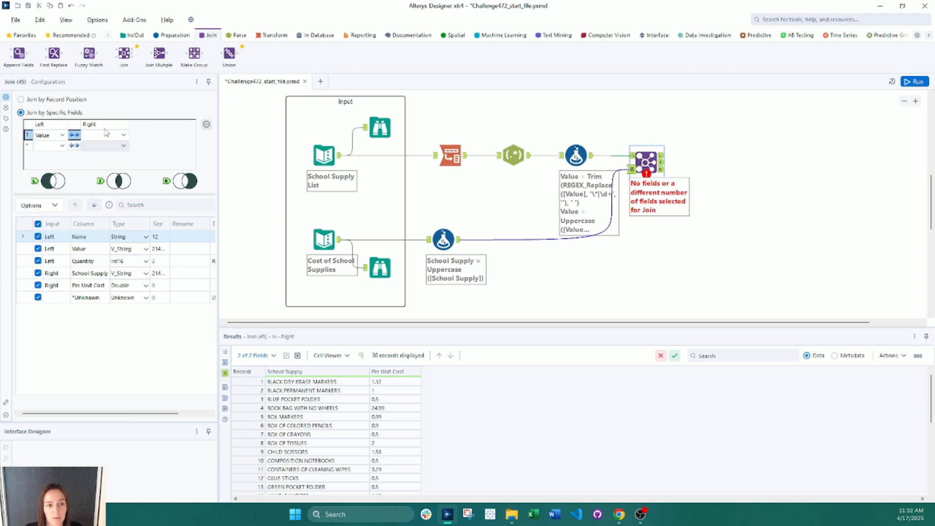
pyautogui.click(102, 146)
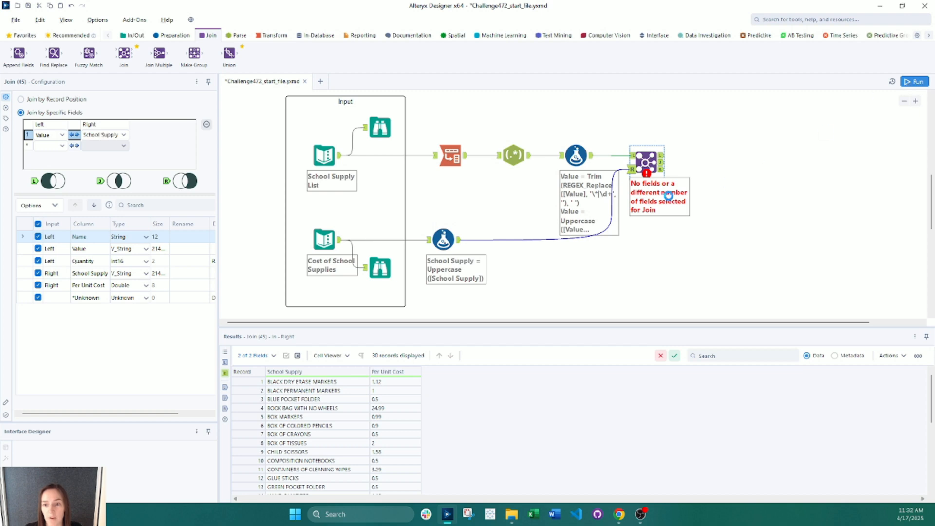
# Run the workflow and examine the unmatched records in the Join tool's left and right outputs.
pyautogui.hotkey('ctrl', 'r')
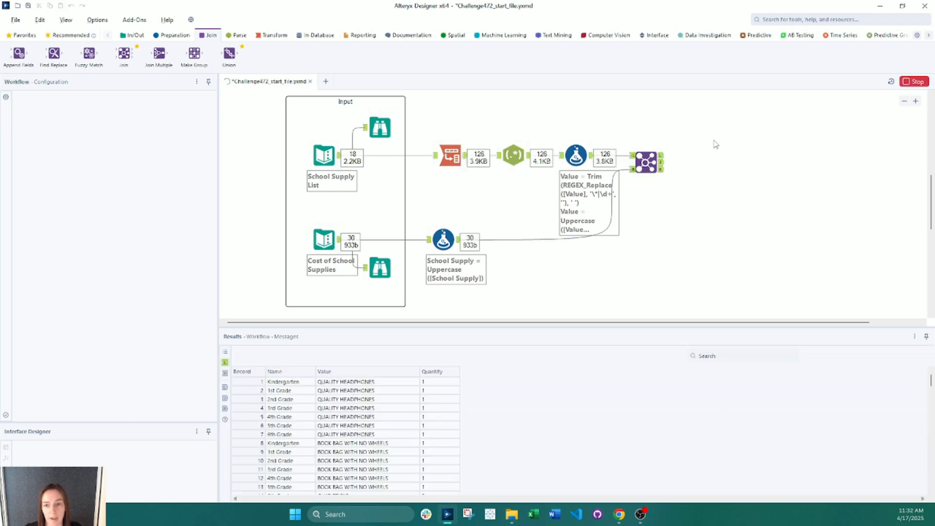
pyautogui.click(662, 157)
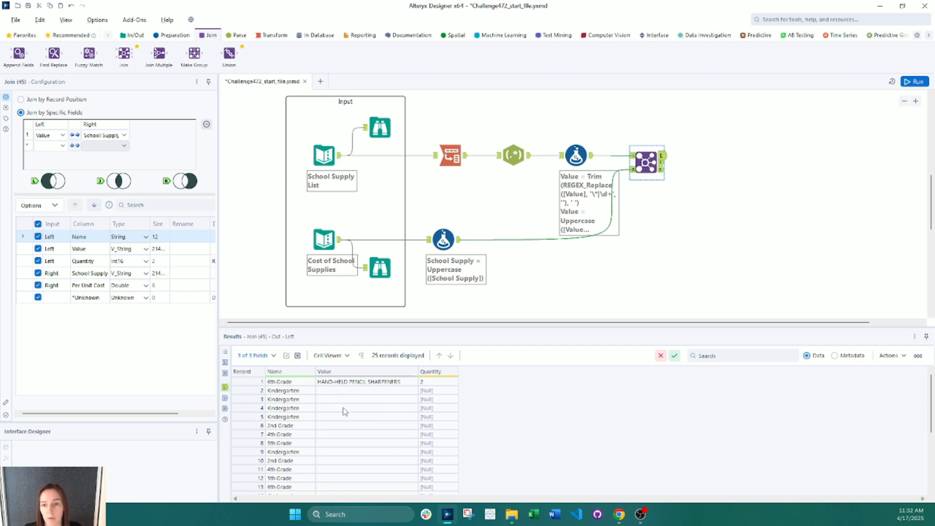
pyautogui.click(343, 383)
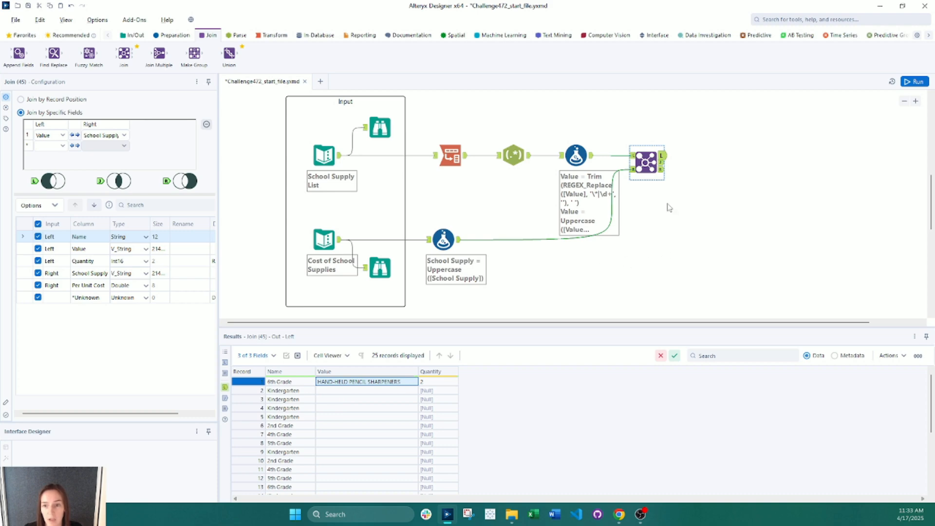
pyautogui.click(661, 171)
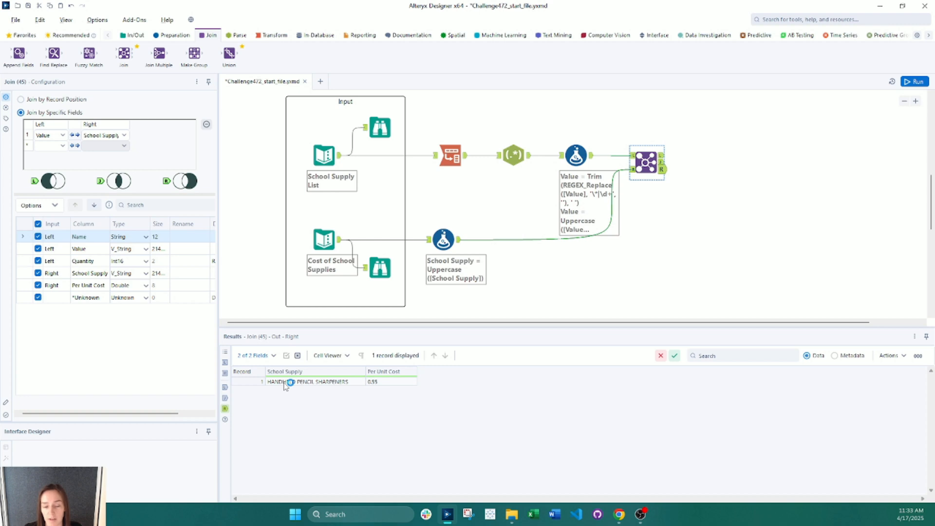
# Extend the REGEX_Replace pattern in the supply list Formula tool to '\*|\d+|-' to also remove hyphens.
pyautogui.click(576, 154)
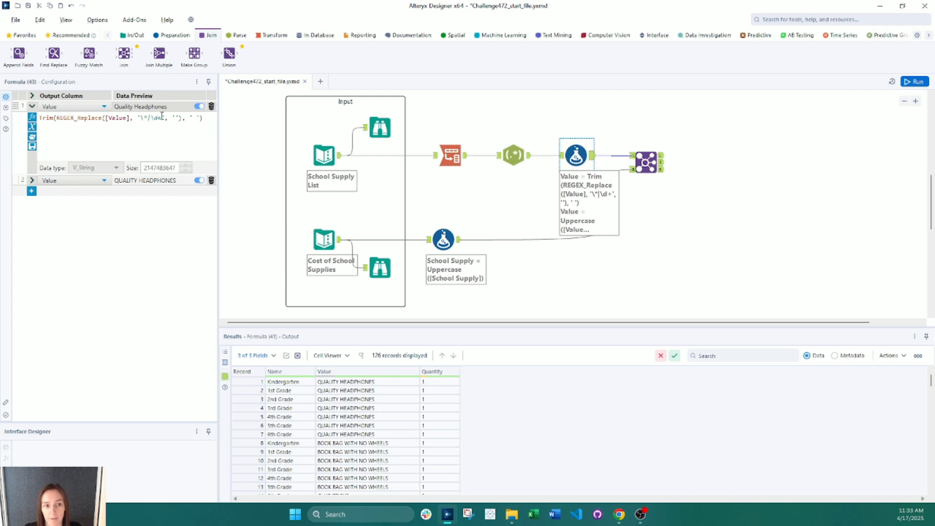
pyautogui.write('+|')
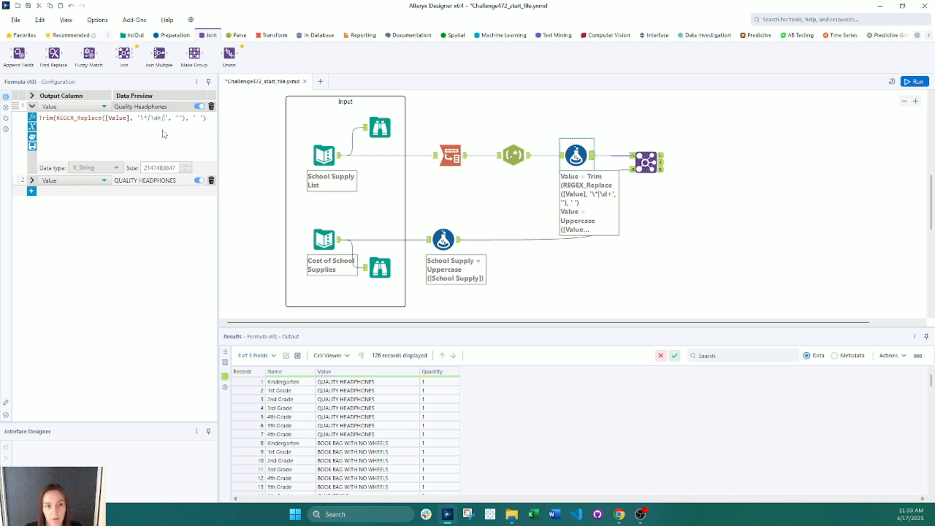
pyautogui.write('-')
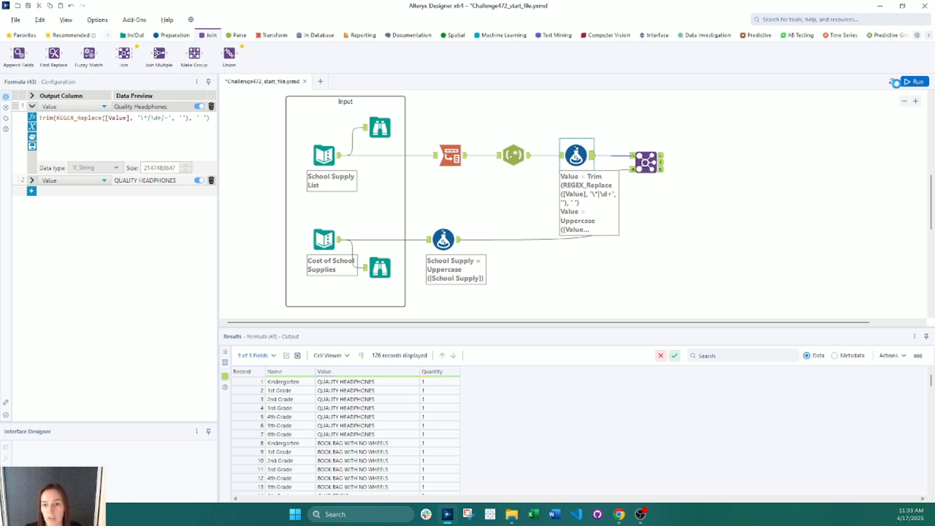
# Rerun the workflow and check the Join tool's right, left and joined outputs for unmatched and matched records.
pyautogui.click(578, 230)
pyautogui.hotkey('ctrl', 'r')
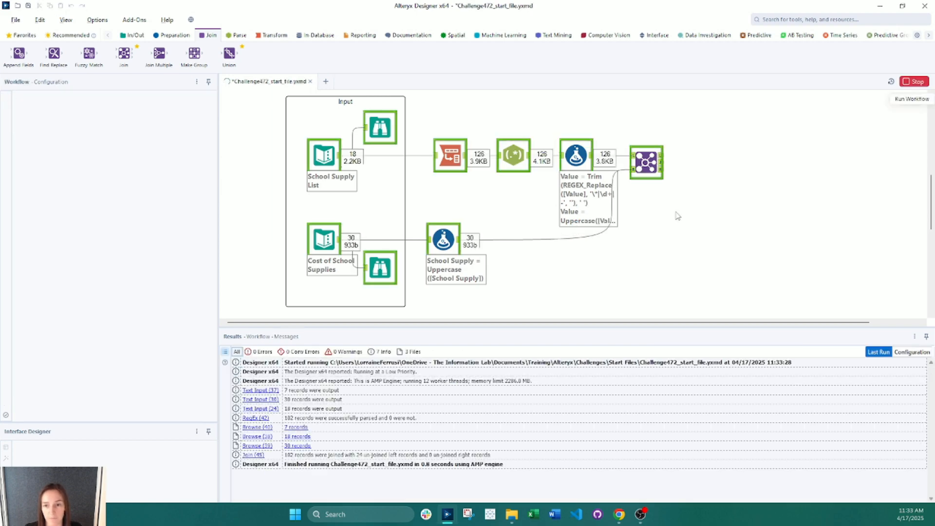
pyautogui.click(661, 170)
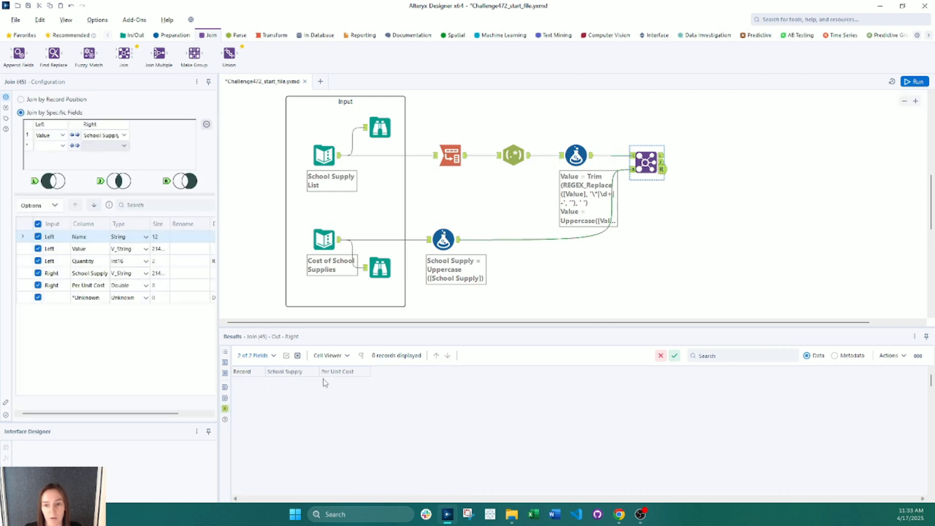
pyautogui.click(662, 157)
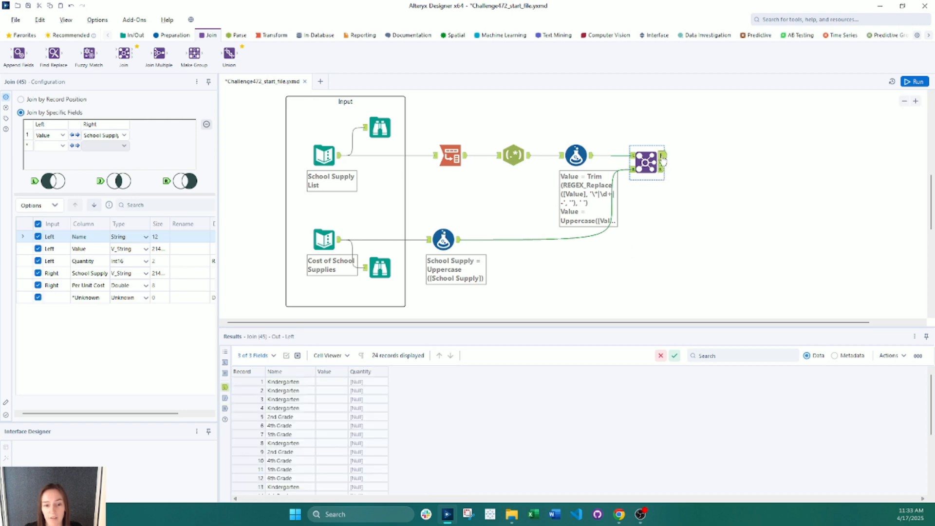
pyautogui.scroll(-4, 341, 417)
pyautogui.scroll(4, 342, 415)
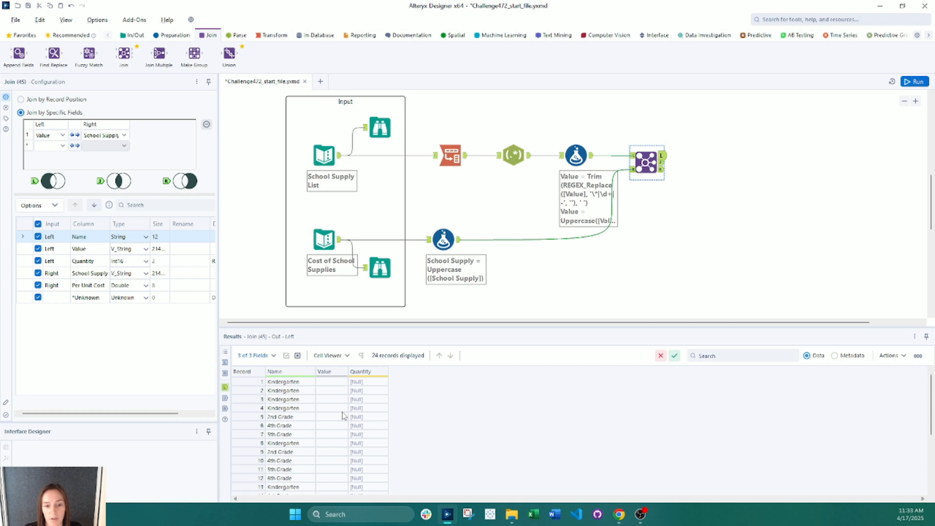
pyautogui.click(661, 162)
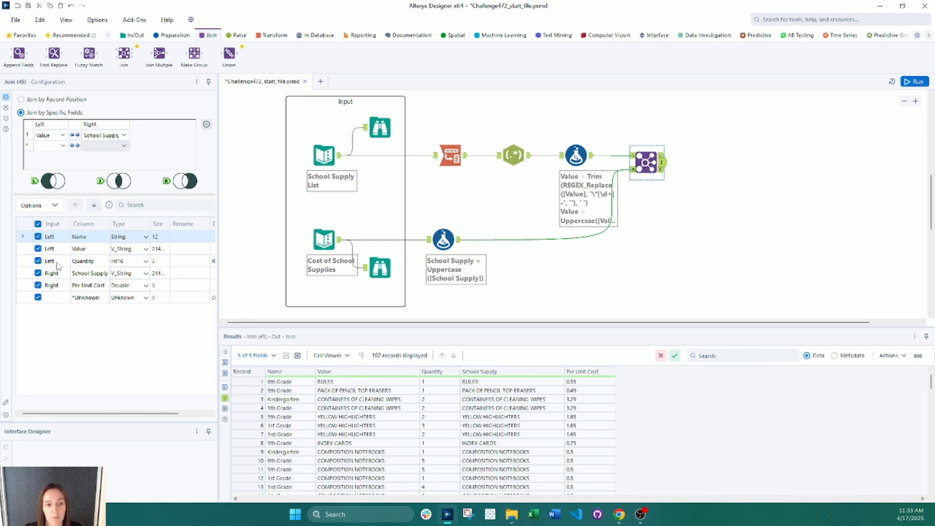
# Exclude the left Value column from the Join output and rename the Name column to Grade.
pyautogui.click(38, 252)
pyautogui.click(36, 249)
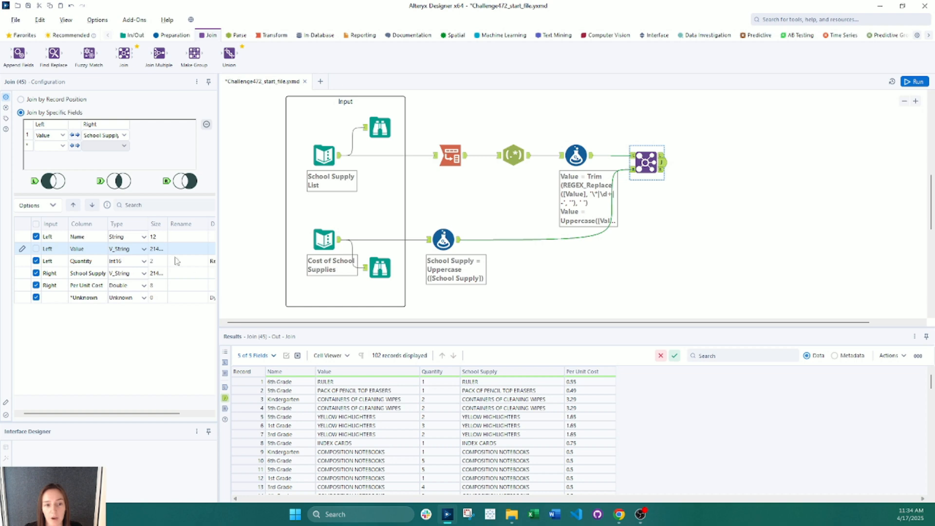
pyautogui.click(178, 236)
pyautogui.write('Grade')
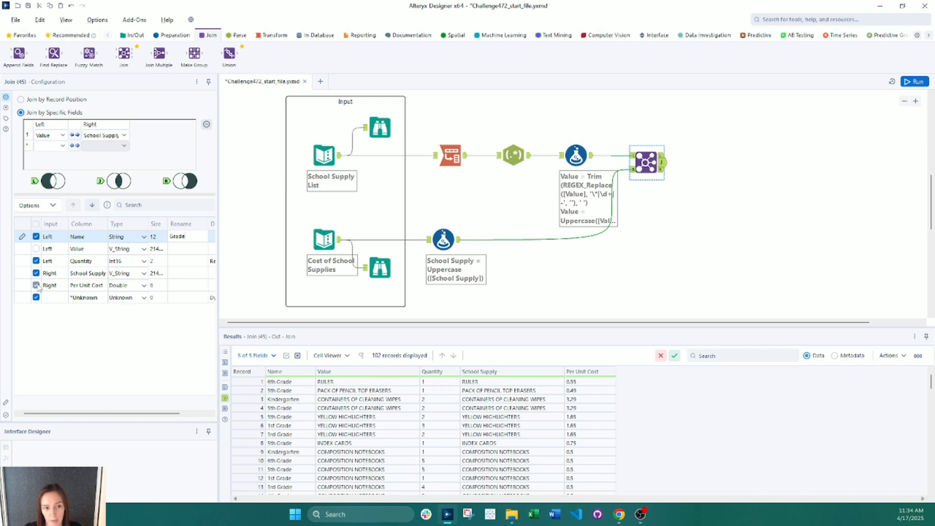
pyautogui.click(23, 265)
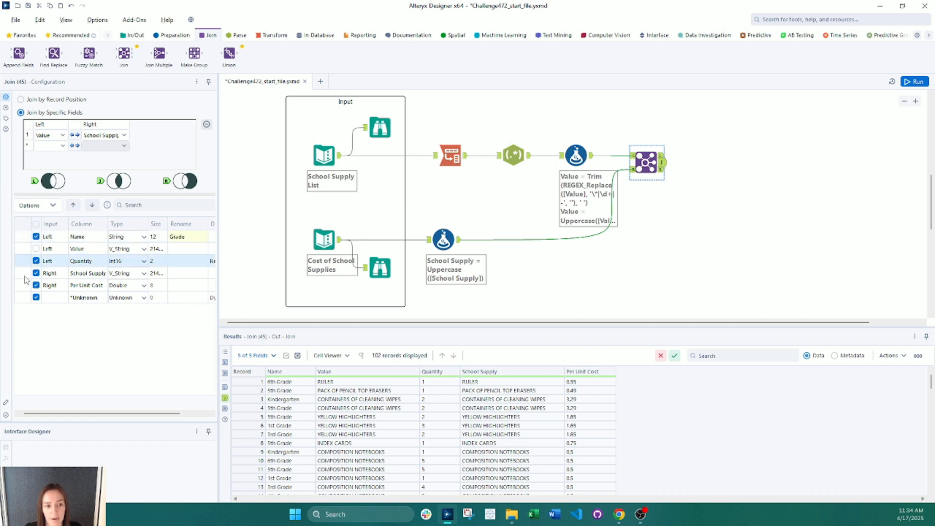
# Move the Quantity column below School Supply in the Join configuration, and attach a Formula tool to the joined output.
pyautogui.moveTo(21, 266); pyautogui.dragTo(23, 291)
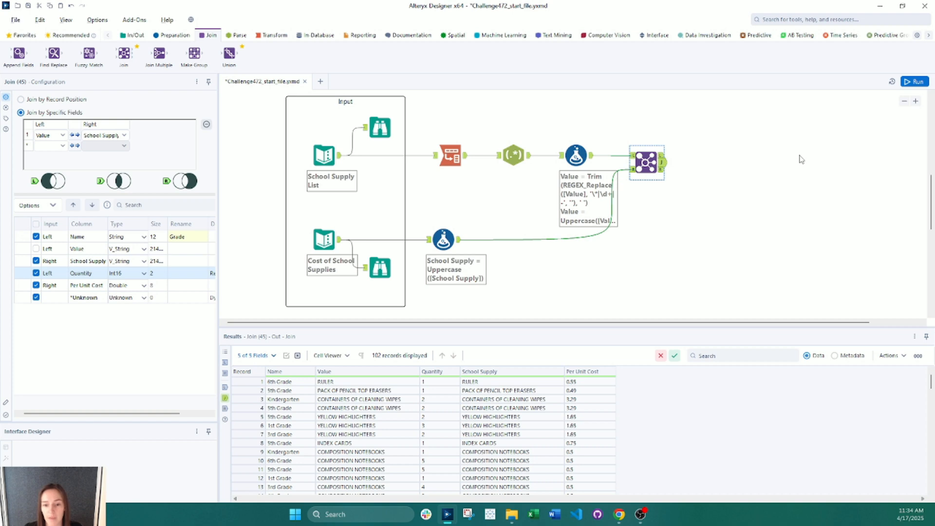
pyautogui.click(175, 39)
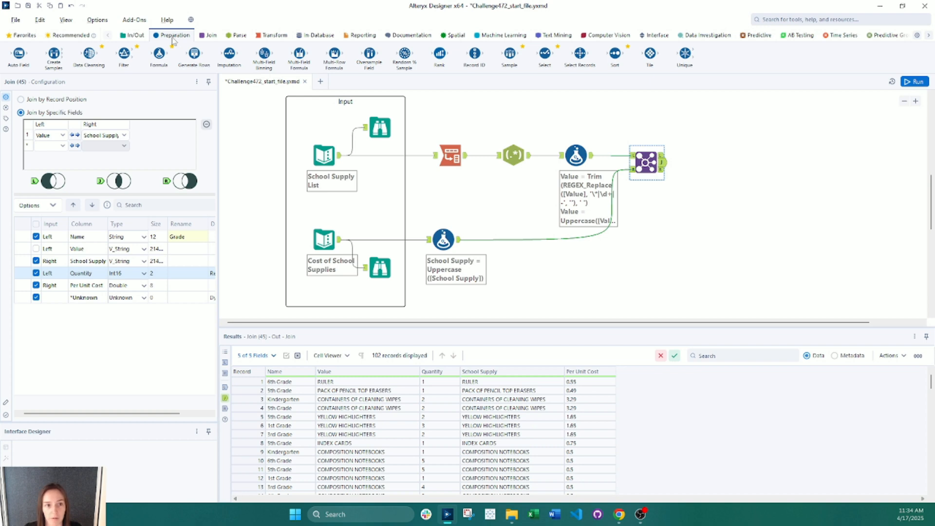
pyautogui.moveTo(159, 52); pyautogui.dragTo(702, 163)
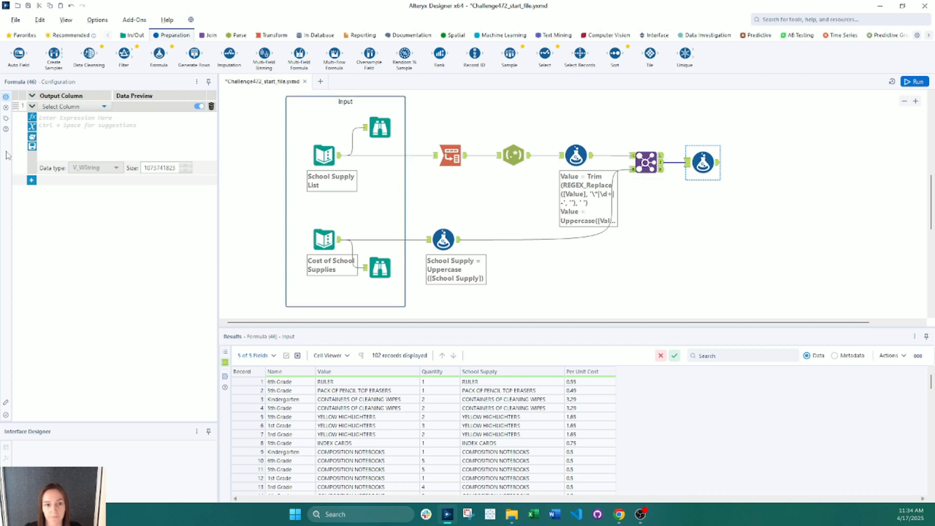
# Add a Total Cost column in the new Formula tool with the expression [Quantity] * [Per Unit Cost].
pyautogui.click(56, 107)
pyautogui.click(57, 114)
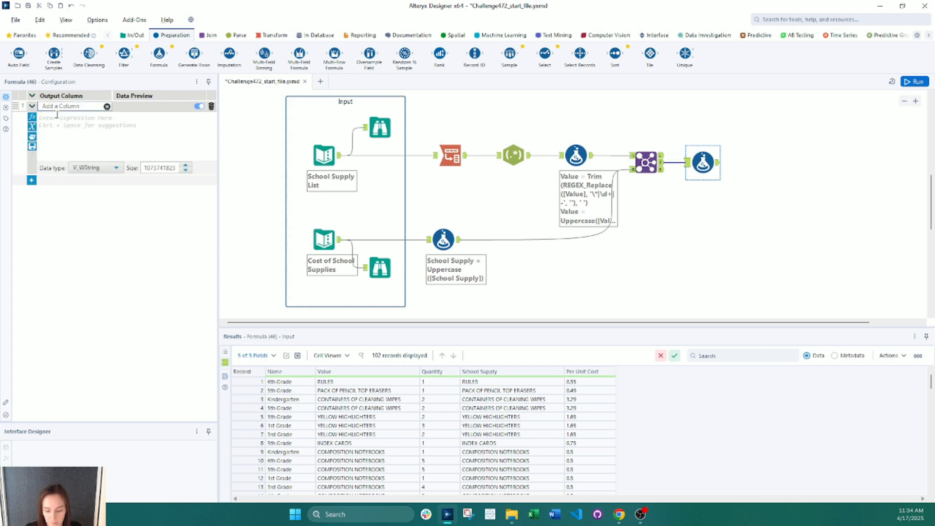
pyautogui.write('Total Cost')
pyautogui.click(60, 120)
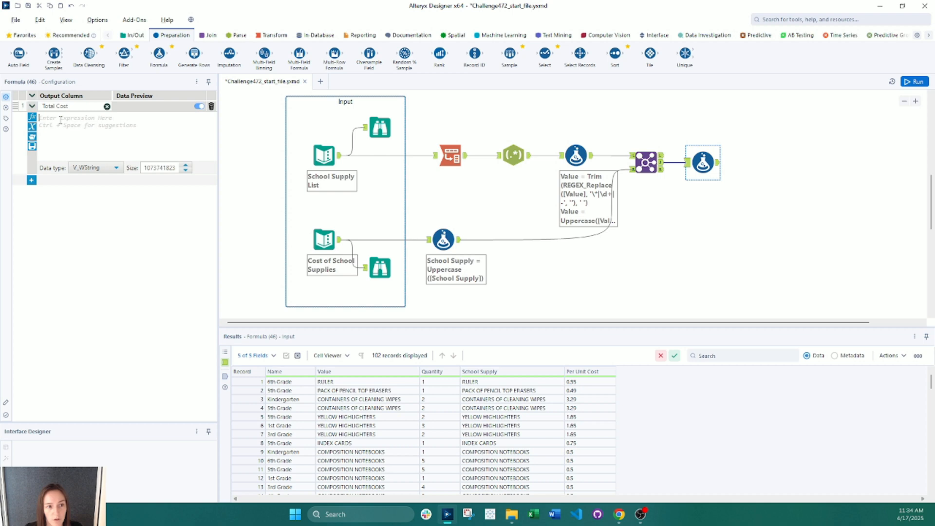
pyautogui.write('[Quantity]')
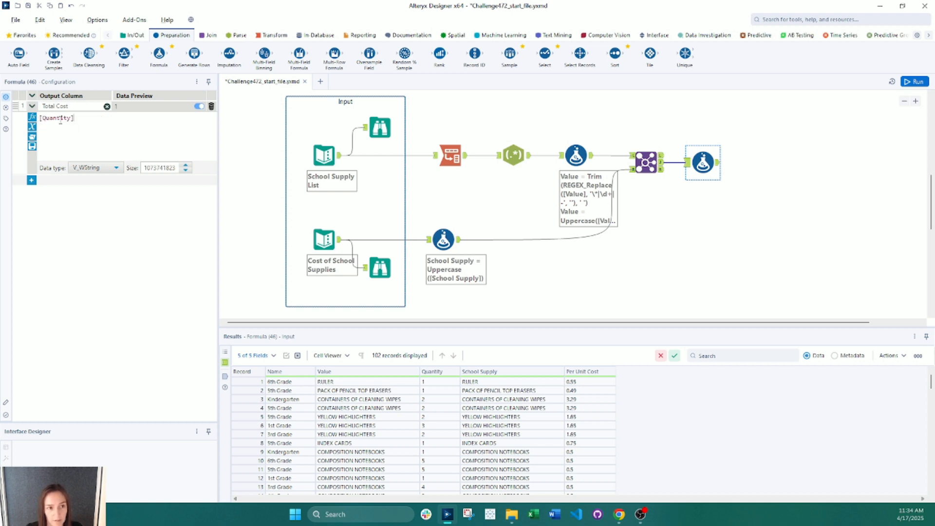
pyautogui.write(' * per')
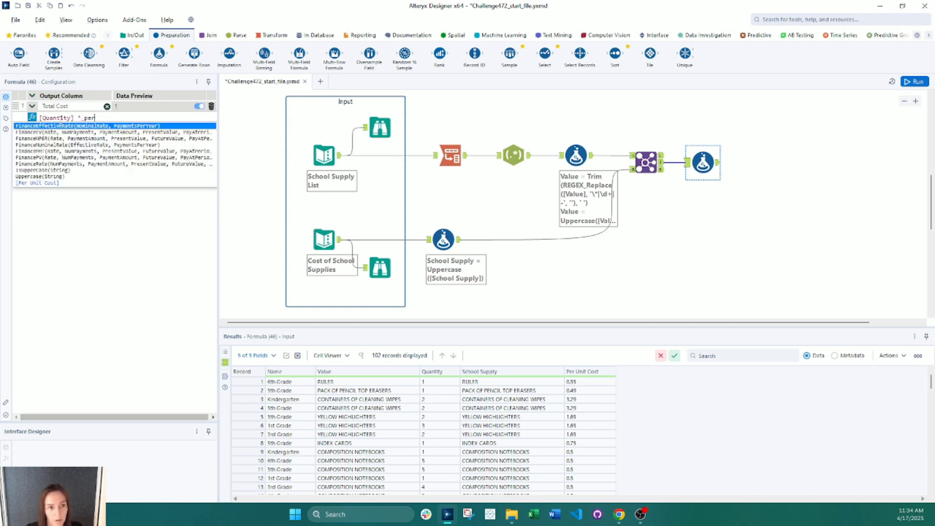
pyautogui.click(58, 183)
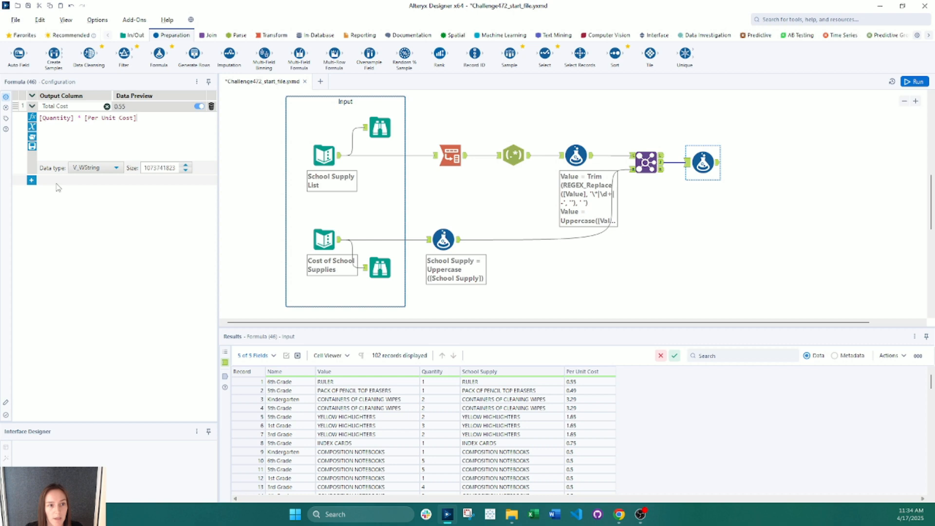
# Set the Total Cost column's data type to Double and run the workflow.
pyautogui.click(96, 168)
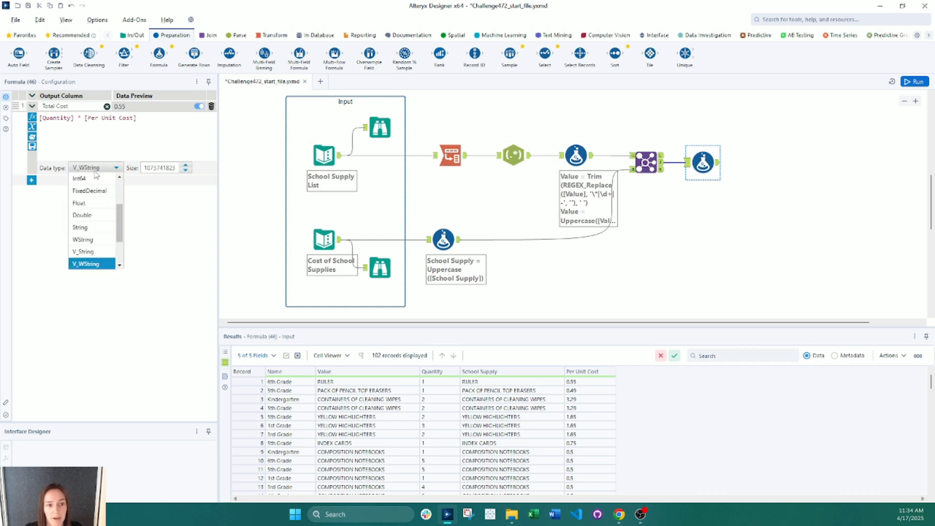
pyautogui.click(97, 215)
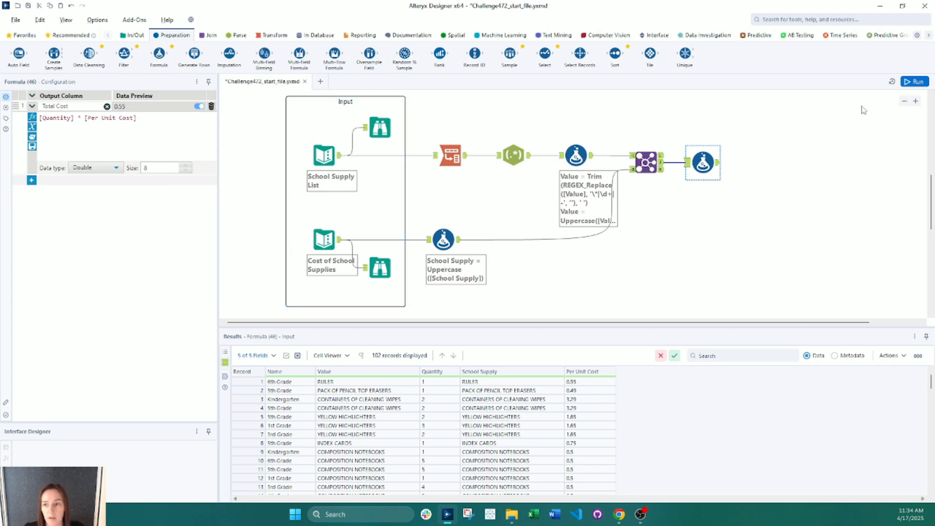
pyautogui.click(911, 81)
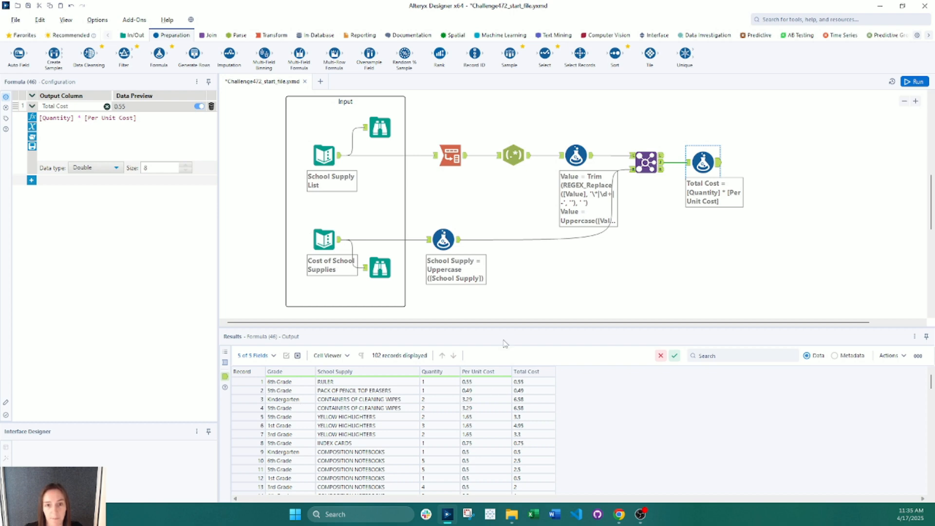
# Attach a Summarize tool after the Total Cost formula, grouping by Grade and summing Total Cost.
pyautogui.click(272, 35)
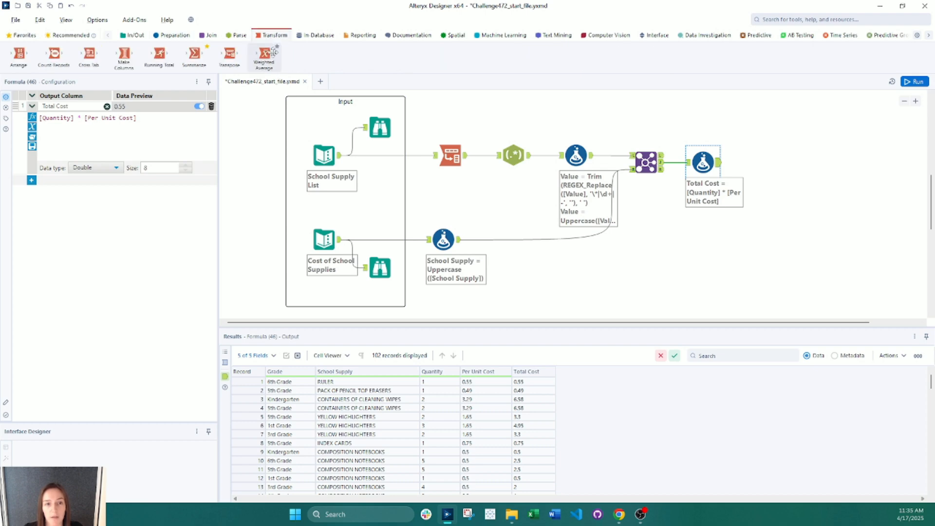
pyautogui.moveTo(186, 53); pyautogui.dragTo(765, 165)
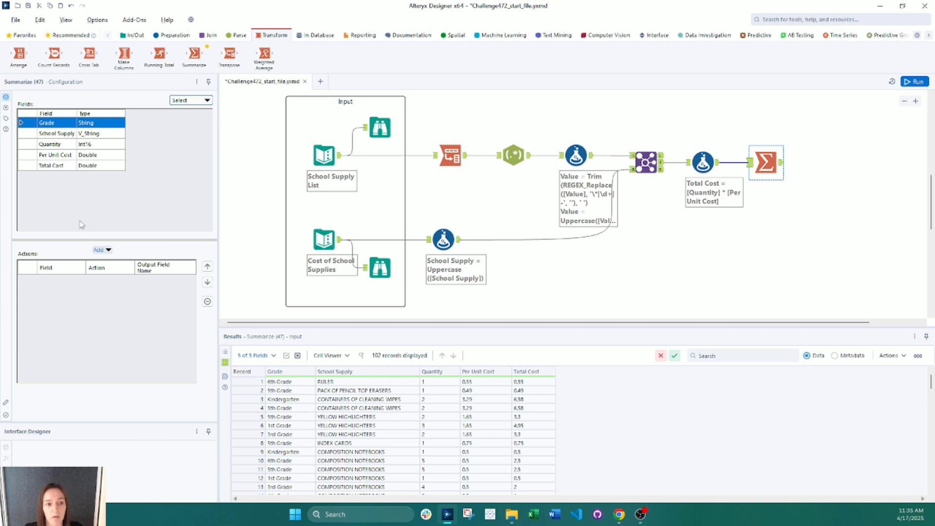
pyautogui.click(101, 250)
pyautogui.click(110, 263)
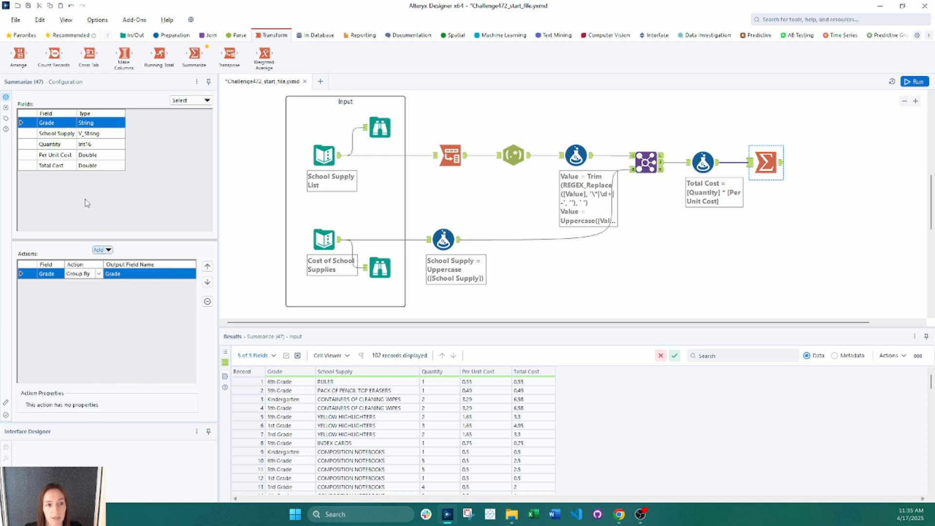
pyautogui.click(61, 165)
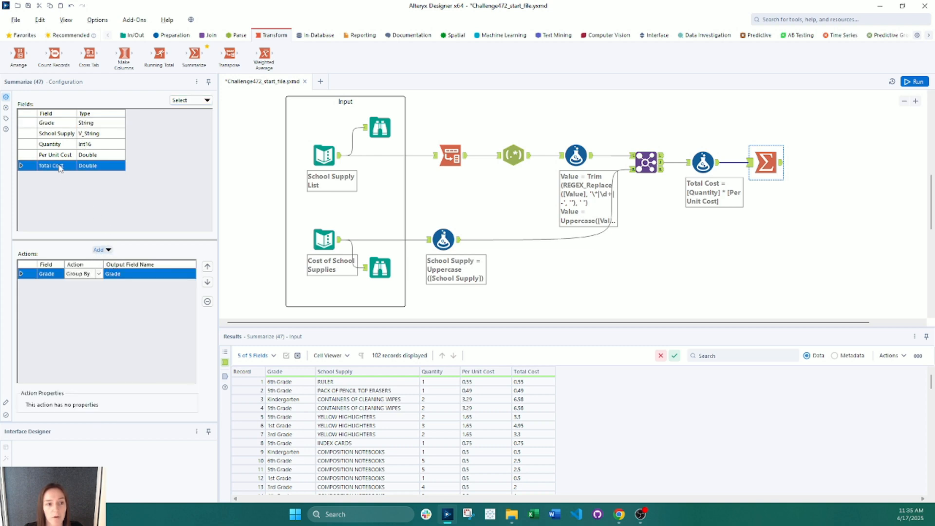
pyautogui.click(101, 250)
pyautogui.click(121, 271)
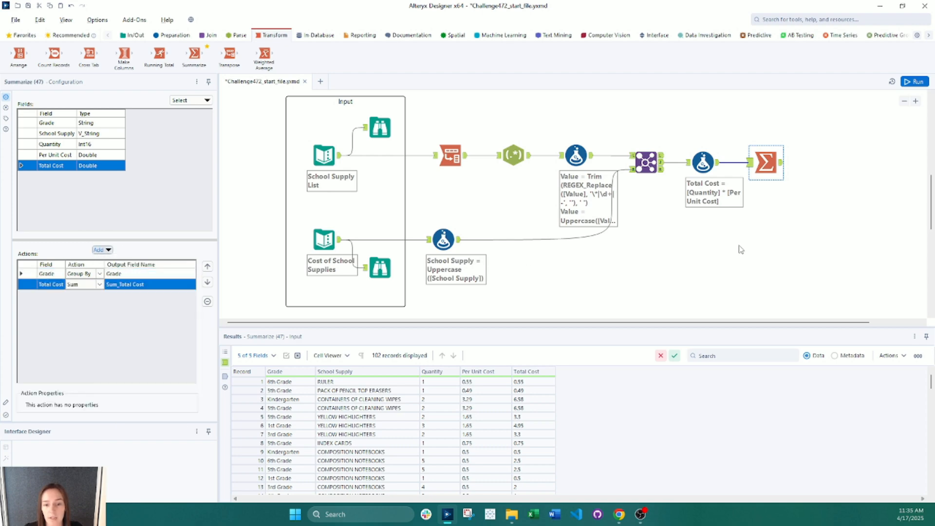
# Connect a Browse tool to the Summarize output and run the workflow.
pyautogui.click(132, 35)
pyautogui.moveTo(54, 55); pyautogui.dragTo(821, 163)
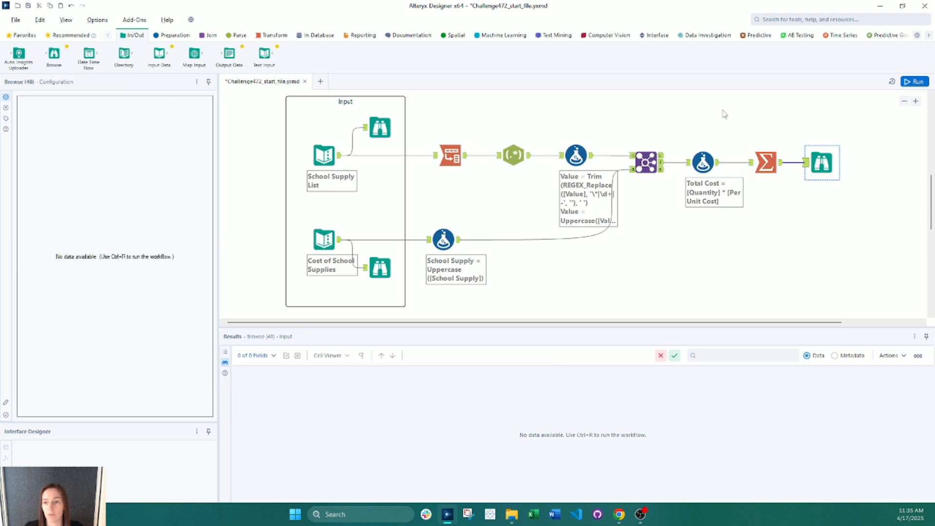
pyautogui.click(914, 81)
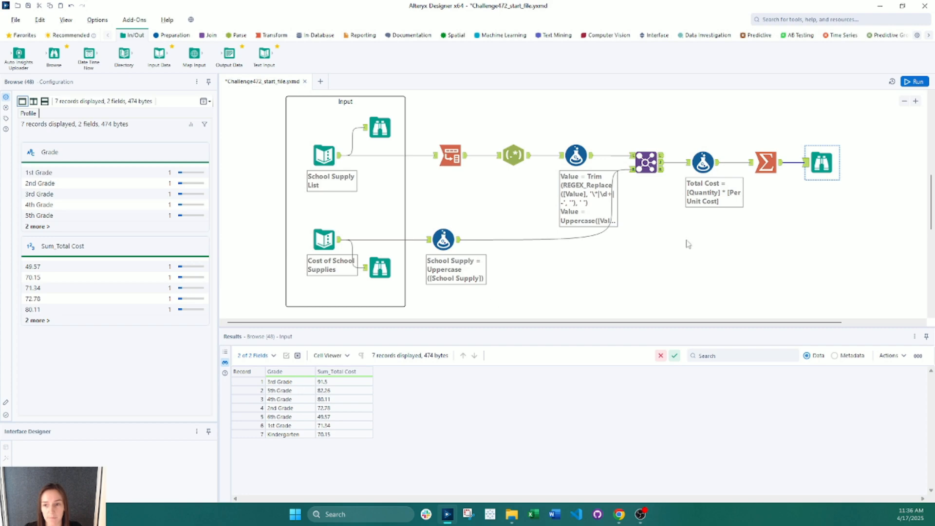
# Compare the provided Output container's Browse results with the total cost per grade in the new Browse tool.
pyautogui.scroll(3, 689, 242)
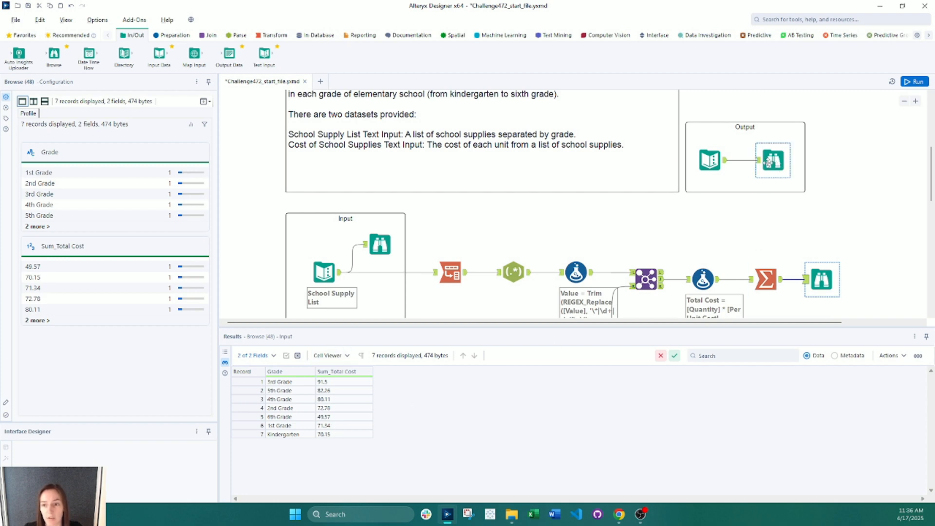
pyautogui.click(767, 162)
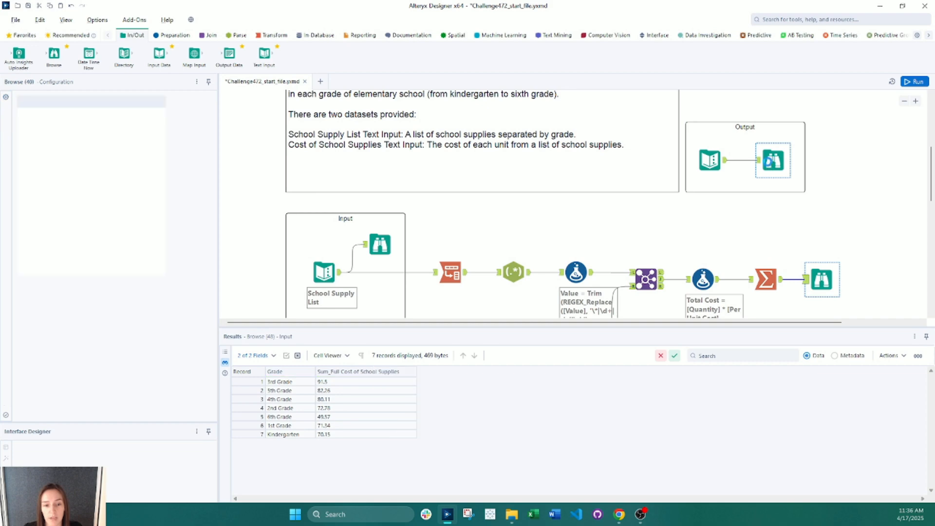
pyautogui.scroll(-1, 795, 203)
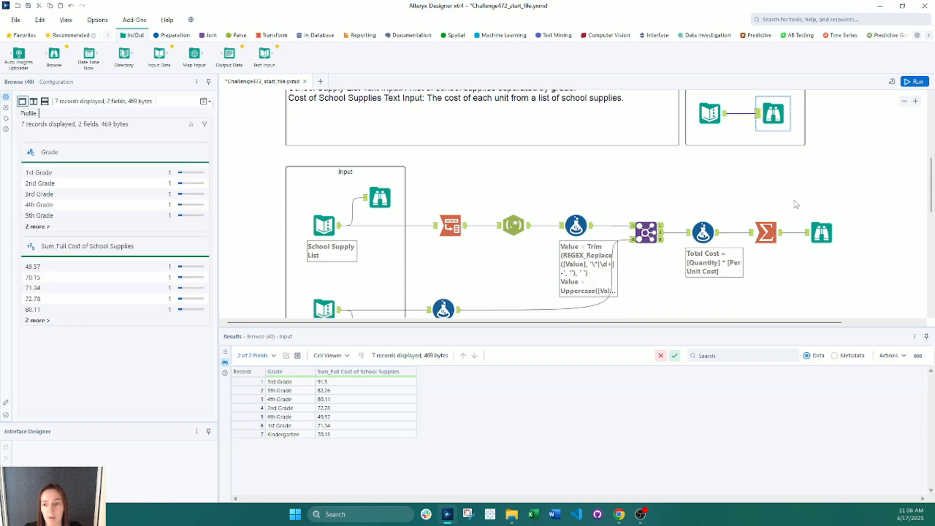
pyautogui.click(823, 236)
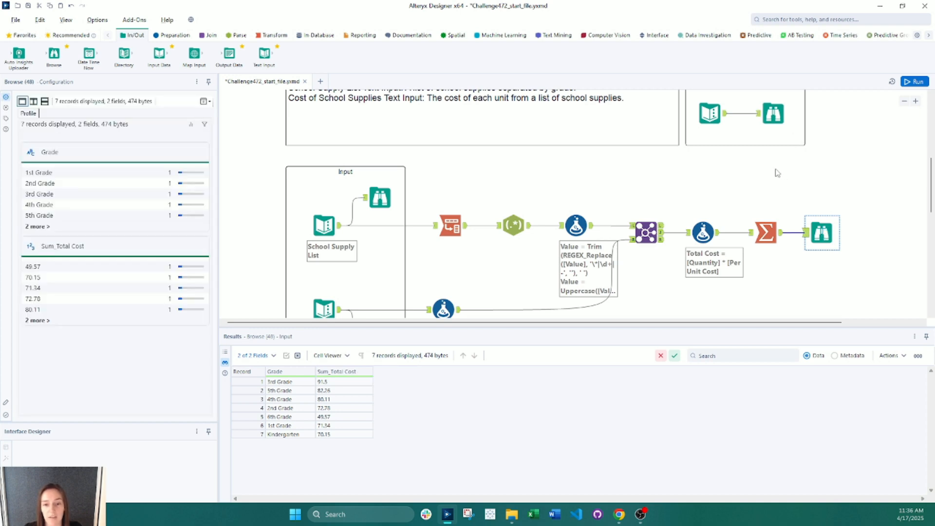
pyautogui.scroll(-1, 777, 172)
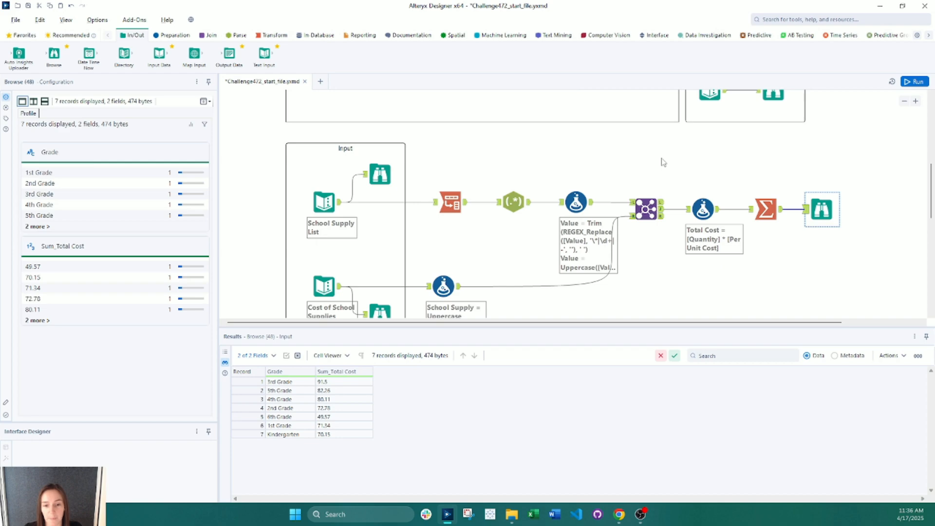
pyautogui.scroll(-1, 645, 159)
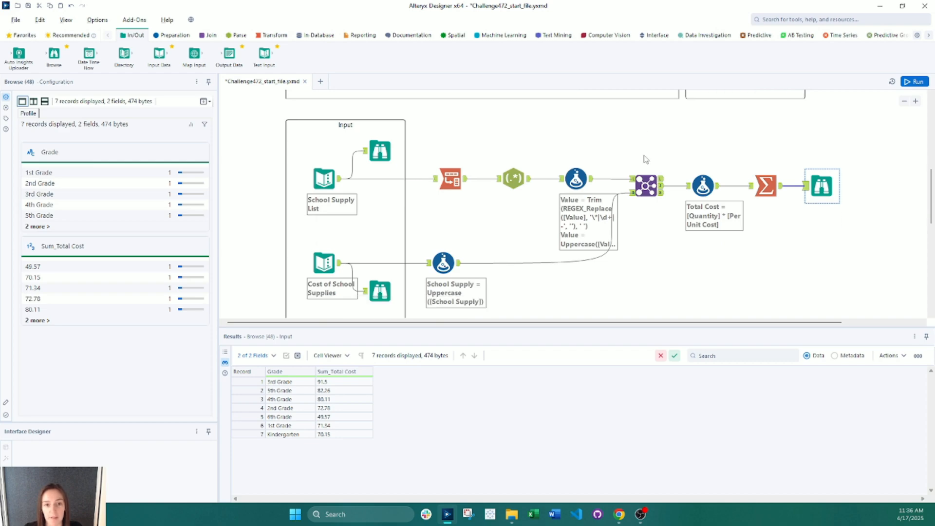